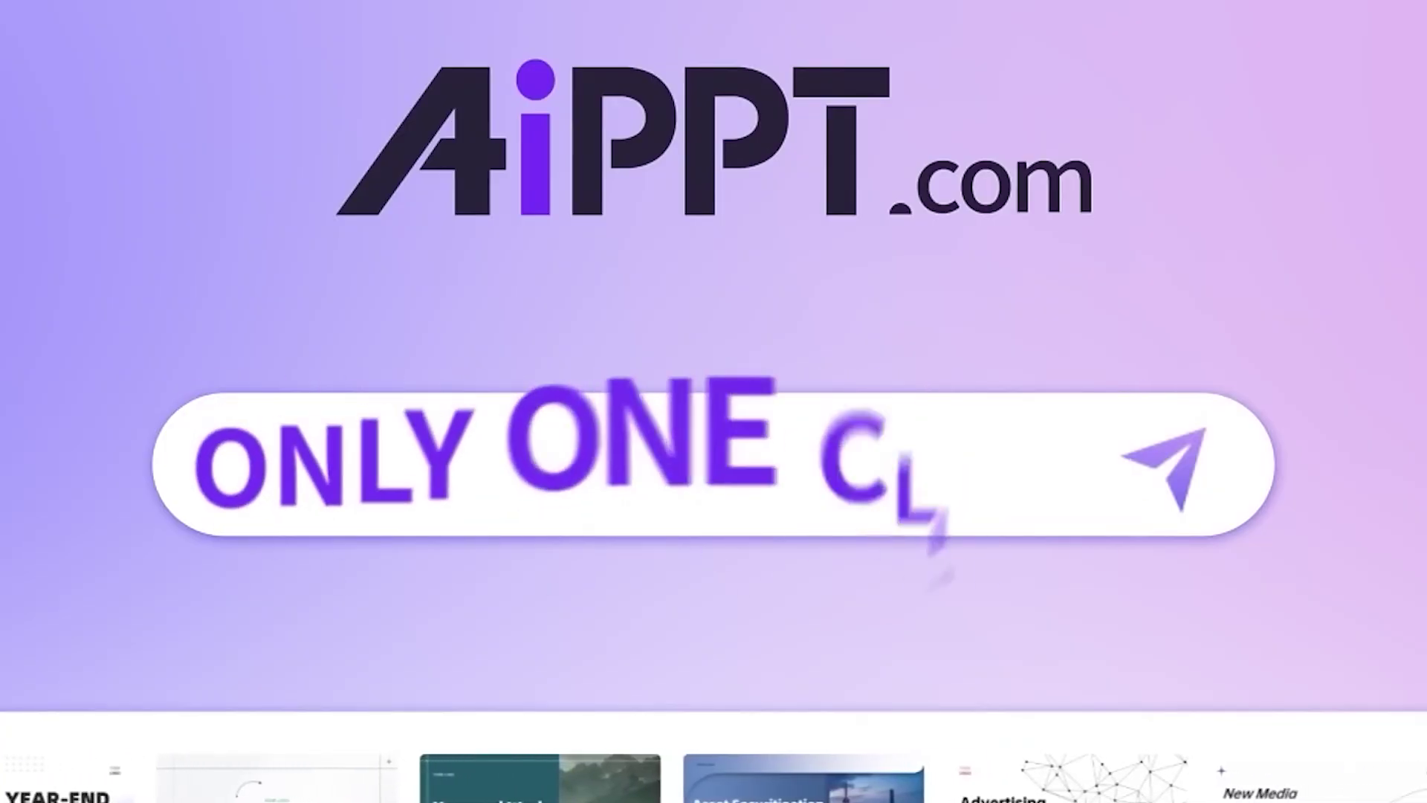
{"action": "scroll", "coordinate": [660, 312], "scroll_direction": "down", "scroll_amount": 3}
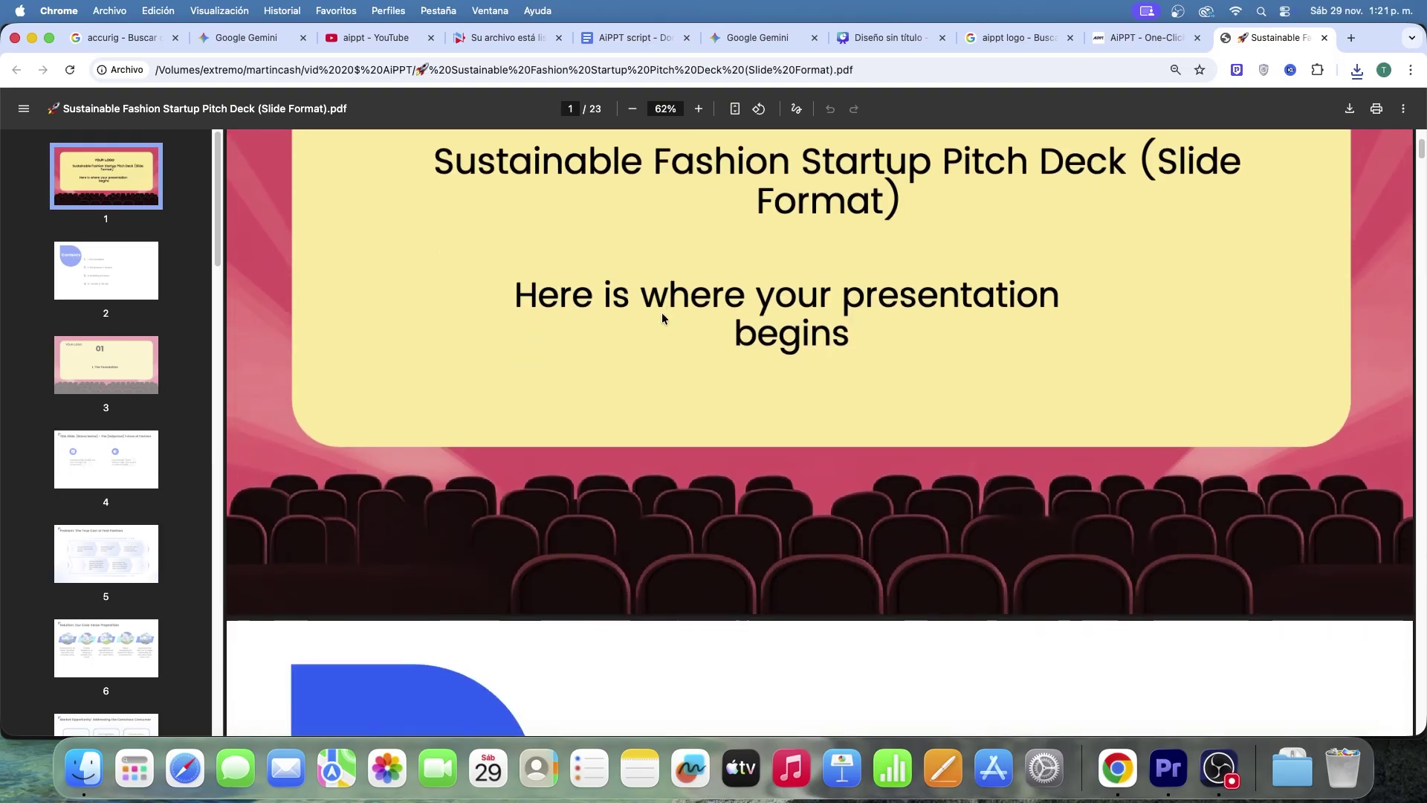
{"action": "scroll", "coordinate": [662, 312], "scroll_direction": "down", "scroll_amount": 3}
{"action": "scroll", "coordinate": [660, 312], "scroll_direction": "down", "scroll_amount": 3}
{"action": "scroll", "coordinate": [662, 318], "scroll_direction": "down", "scroll_amount": 3}
{"action": "scroll", "coordinate": [661, 317], "scroll_direction": "down", "scroll_amount": 3}
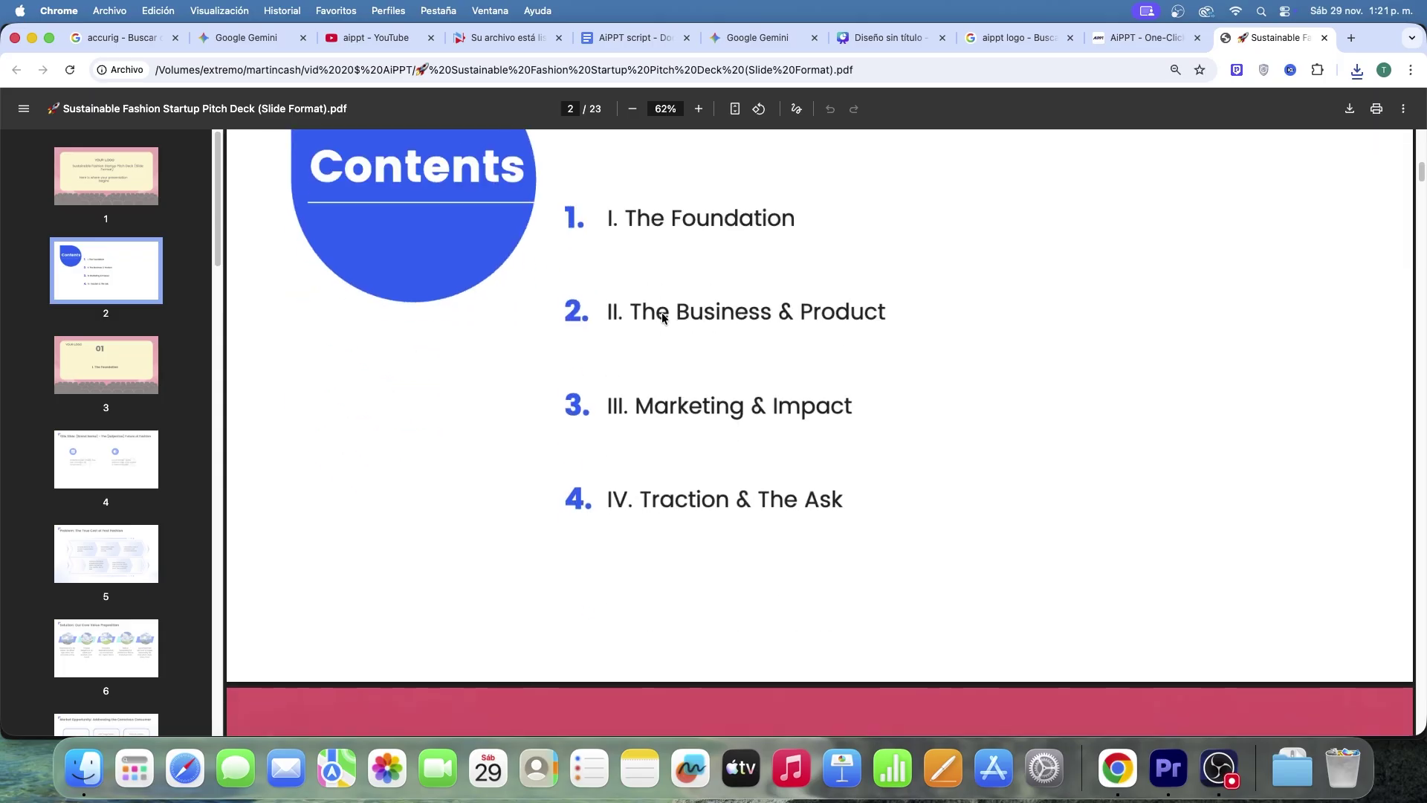
{"action": "scroll", "coordinate": [660, 317], "scroll_direction": "down", "scroll_amount": 3}
{"action": "scroll", "coordinate": [660, 318], "scroll_direction": "down", "scroll_amount": 3}
{"action": "scroll", "coordinate": [661, 318], "scroll_direction": "down", "scroll_amount": 3}
{"action": "scroll", "coordinate": [661, 318], "scroll_direction": "down", "scroll_amount": 3}
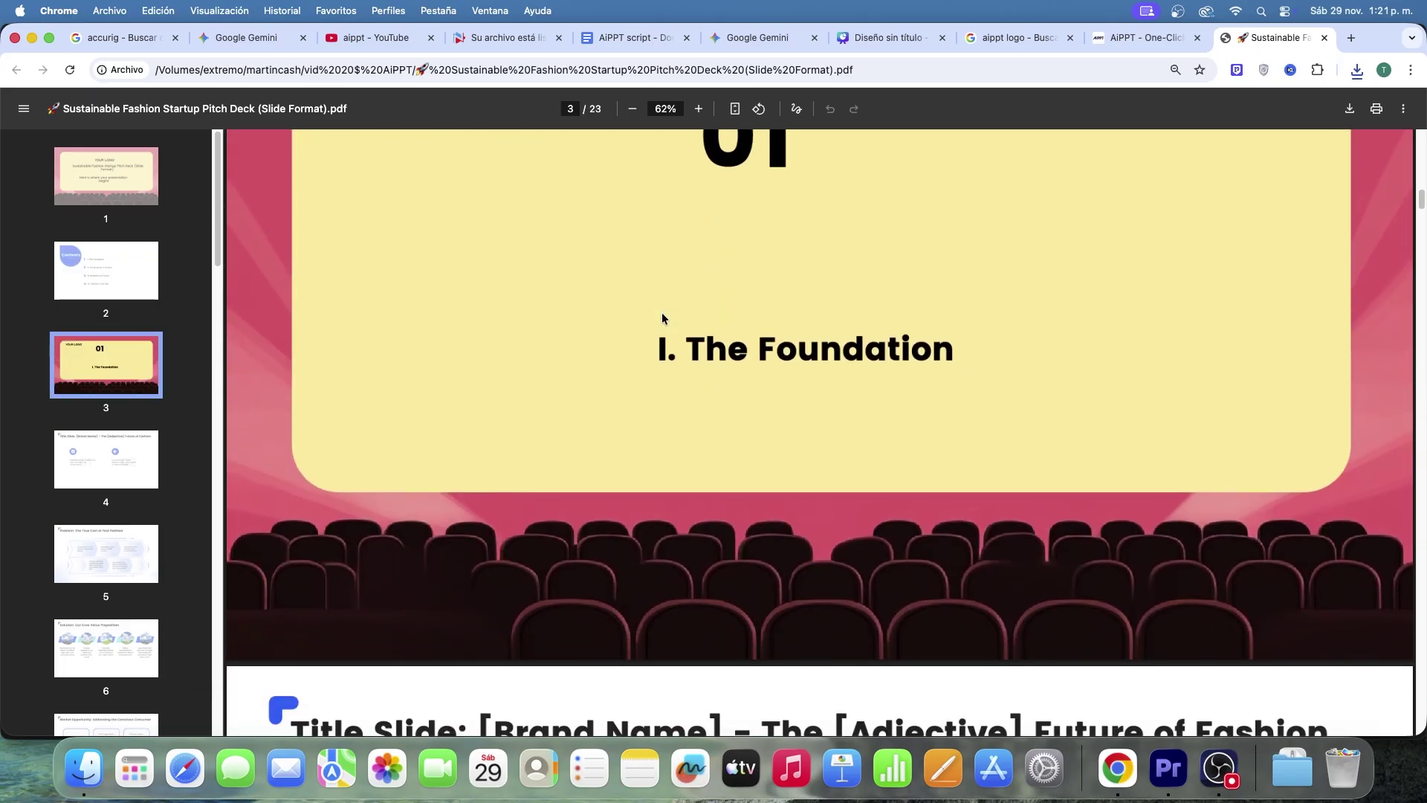
{"action": "scroll", "coordinate": [660, 318], "scroll_direction": "down", "scroll_amount": 3}
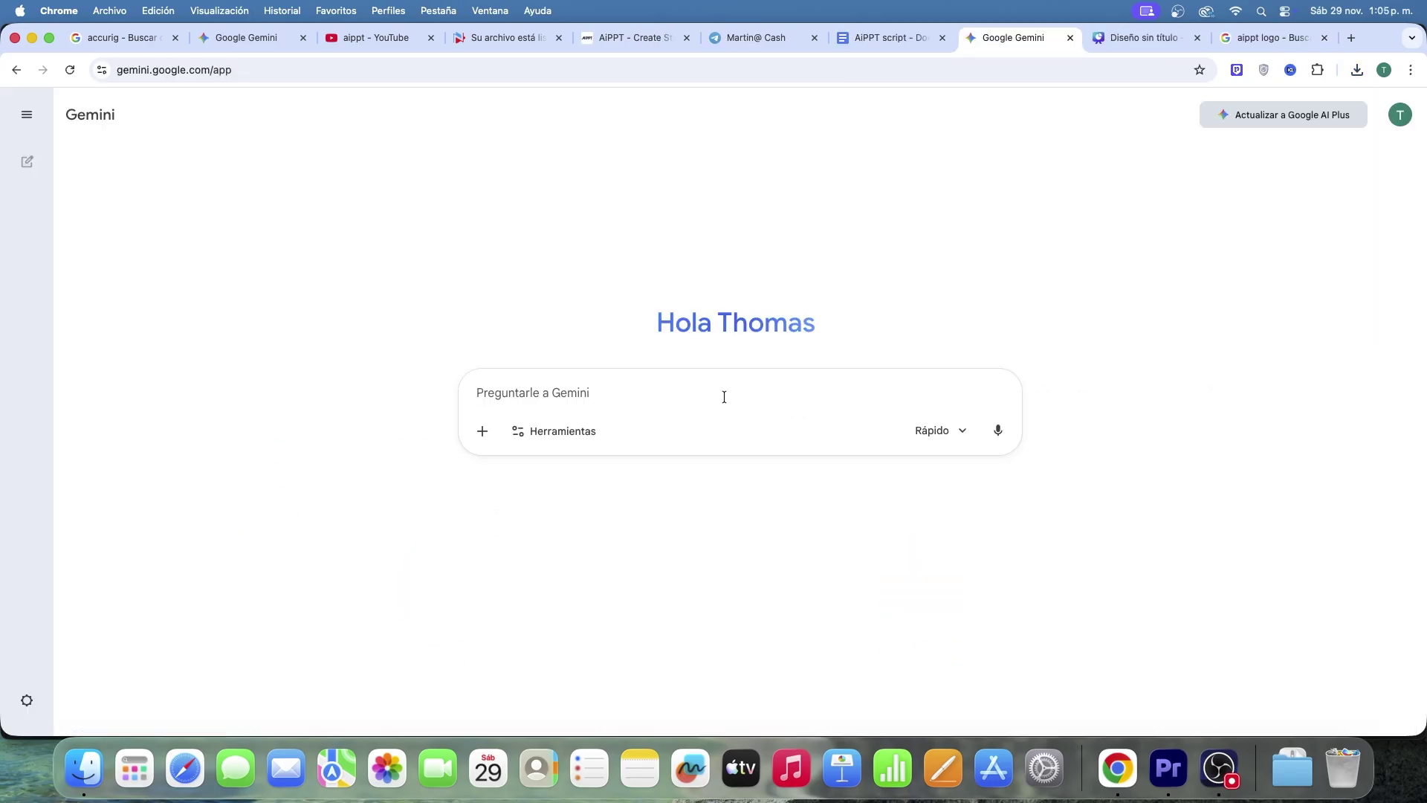
Send Gemini the pasted prompt asking for a complete sustainable fashion startup pitch deck structure.
{"action": "type", "text": "Create a complete pitch deck structure for a sustainable fashion startup. Include problem, market opportunity, product line, pricing model, competitive analysis, sustainability metrics, marketing plan, and a 3-year financial projection."}
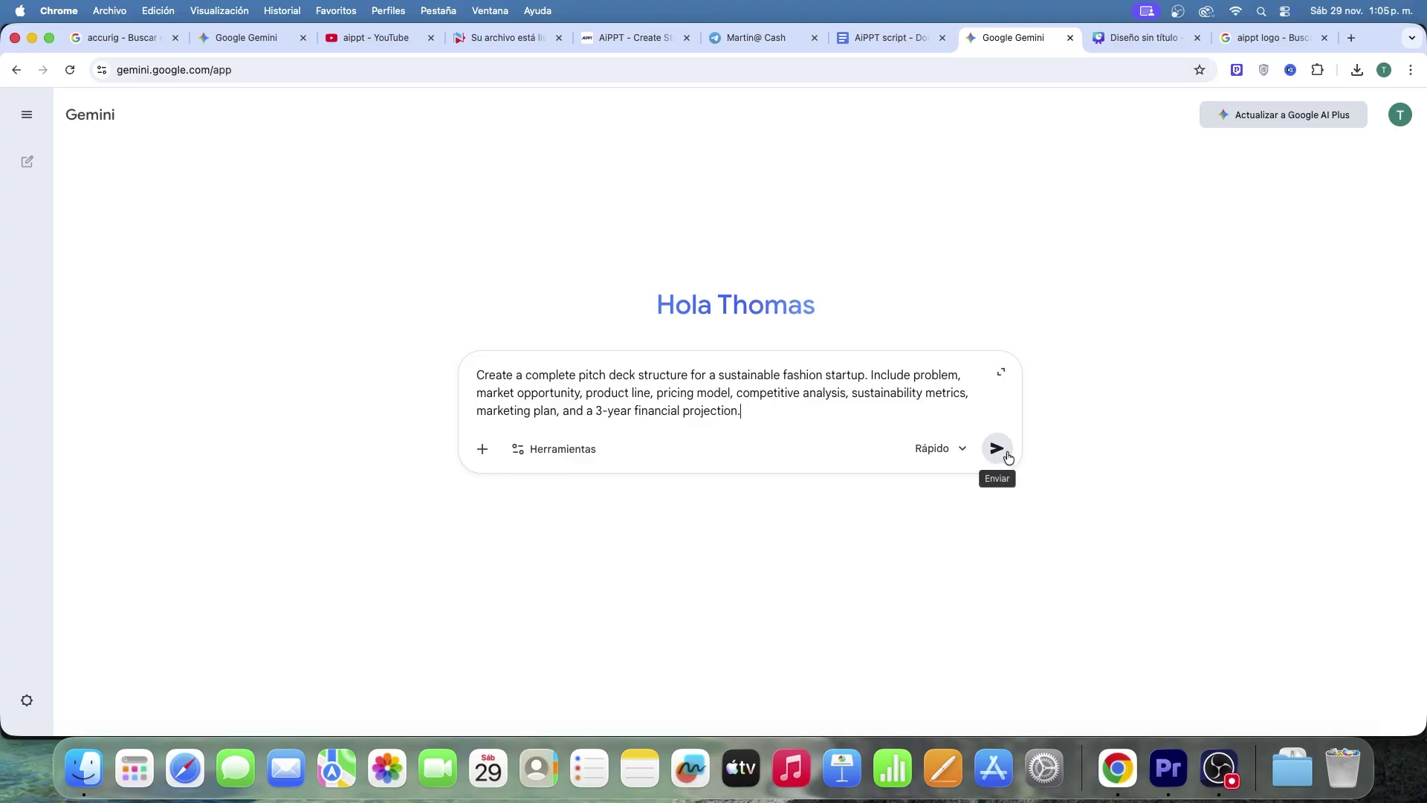
{"action": "left_click", "coordinate": [995, 452]}
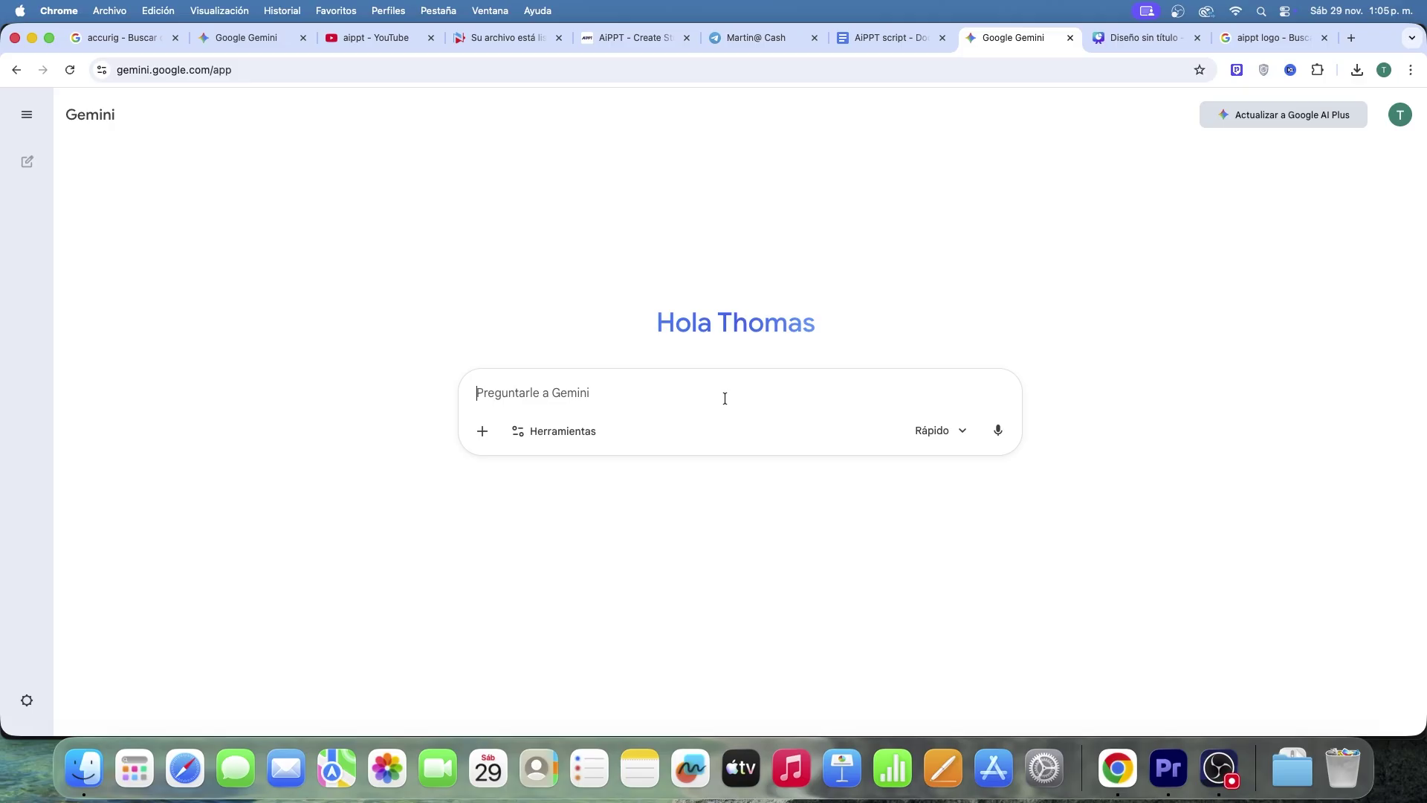
{"action": "type", "text": "Create a complete pitch deck structure for a sustainable fashion startup. Include problem, market opportunity, product line, pricing model, competitive analysis, sustainability metrics, marketing plan, and a 3-year financial projection."}
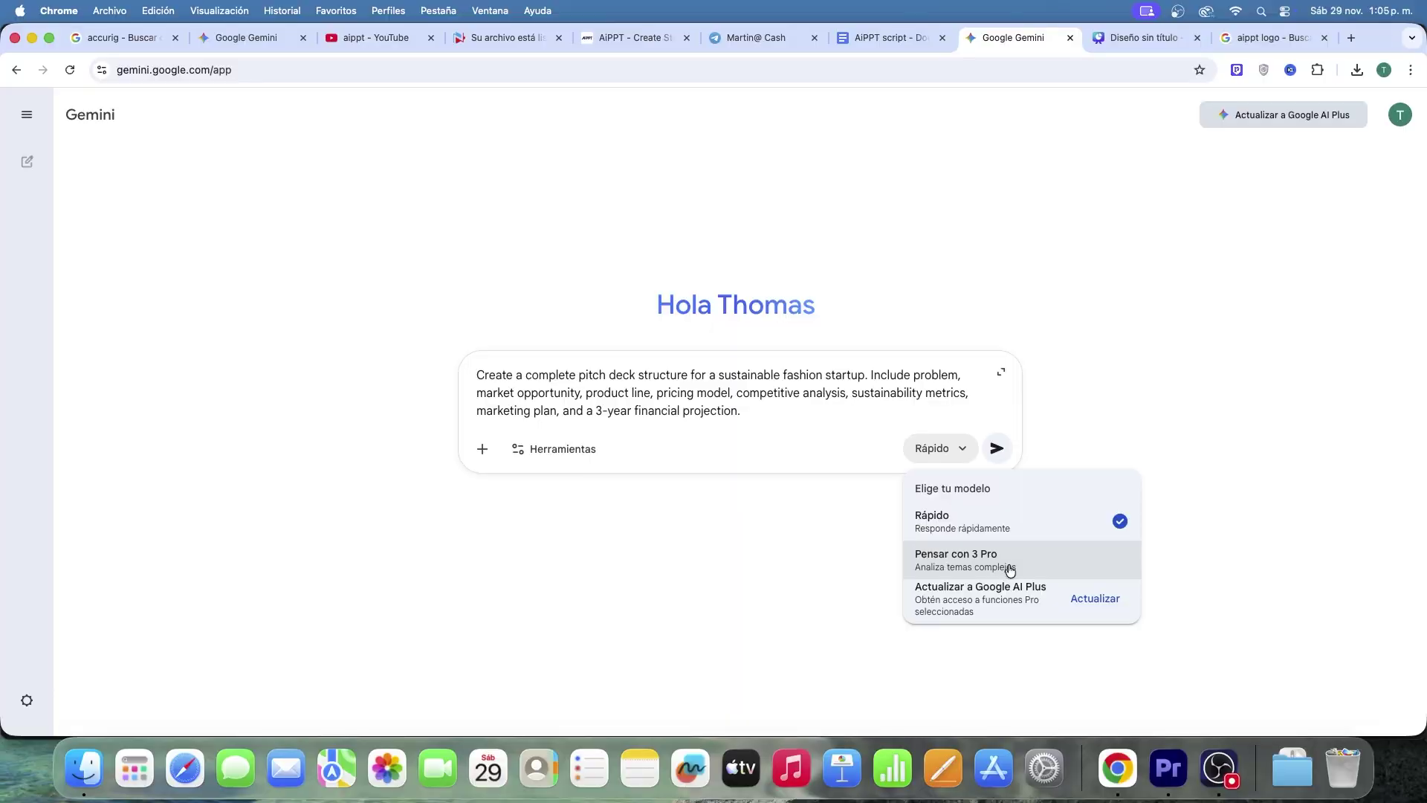
{"action": "left_click", "coordinate": [996, 449]}
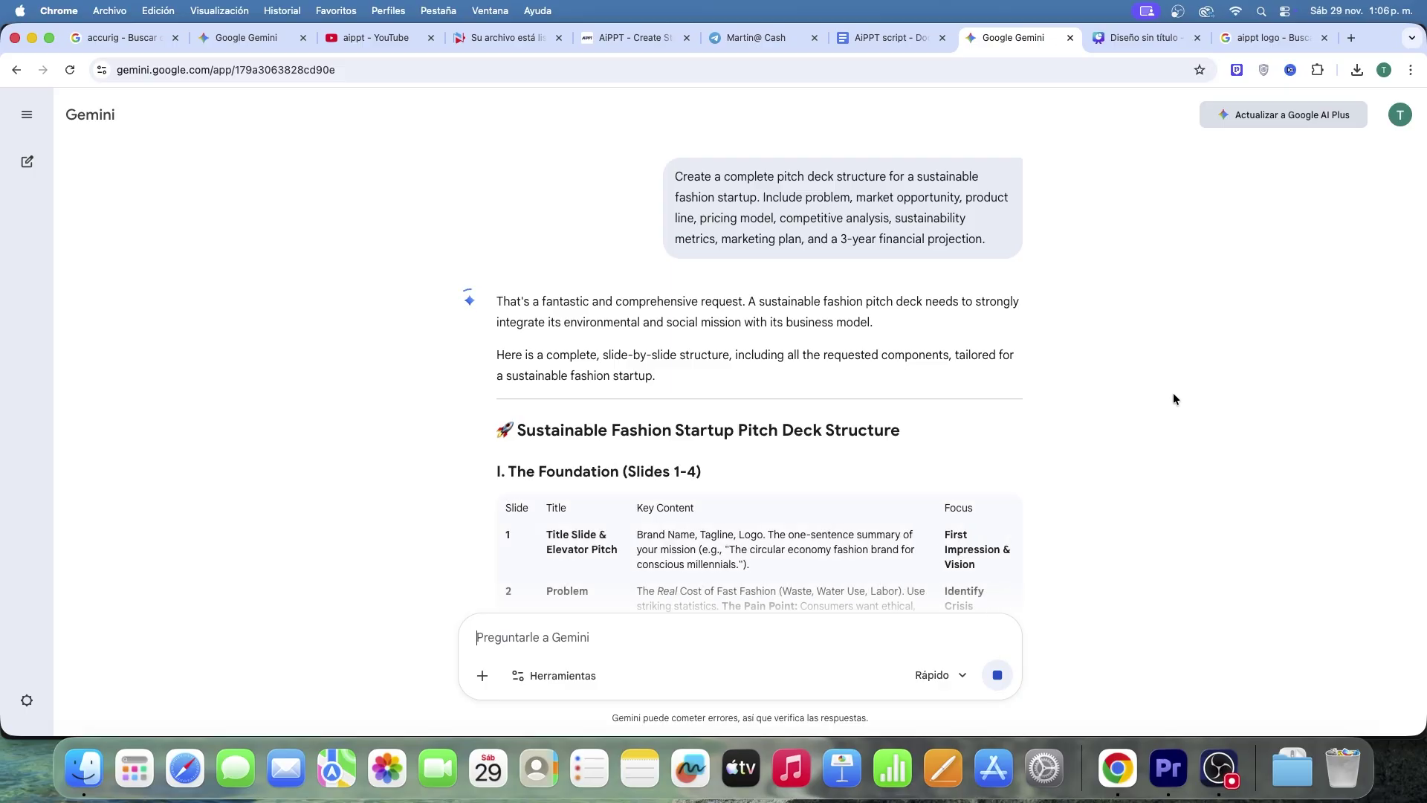
{"action": "scroll", "coordinate": [1134, 517], "scroll_direction": "down", "scroll_amount": 5}
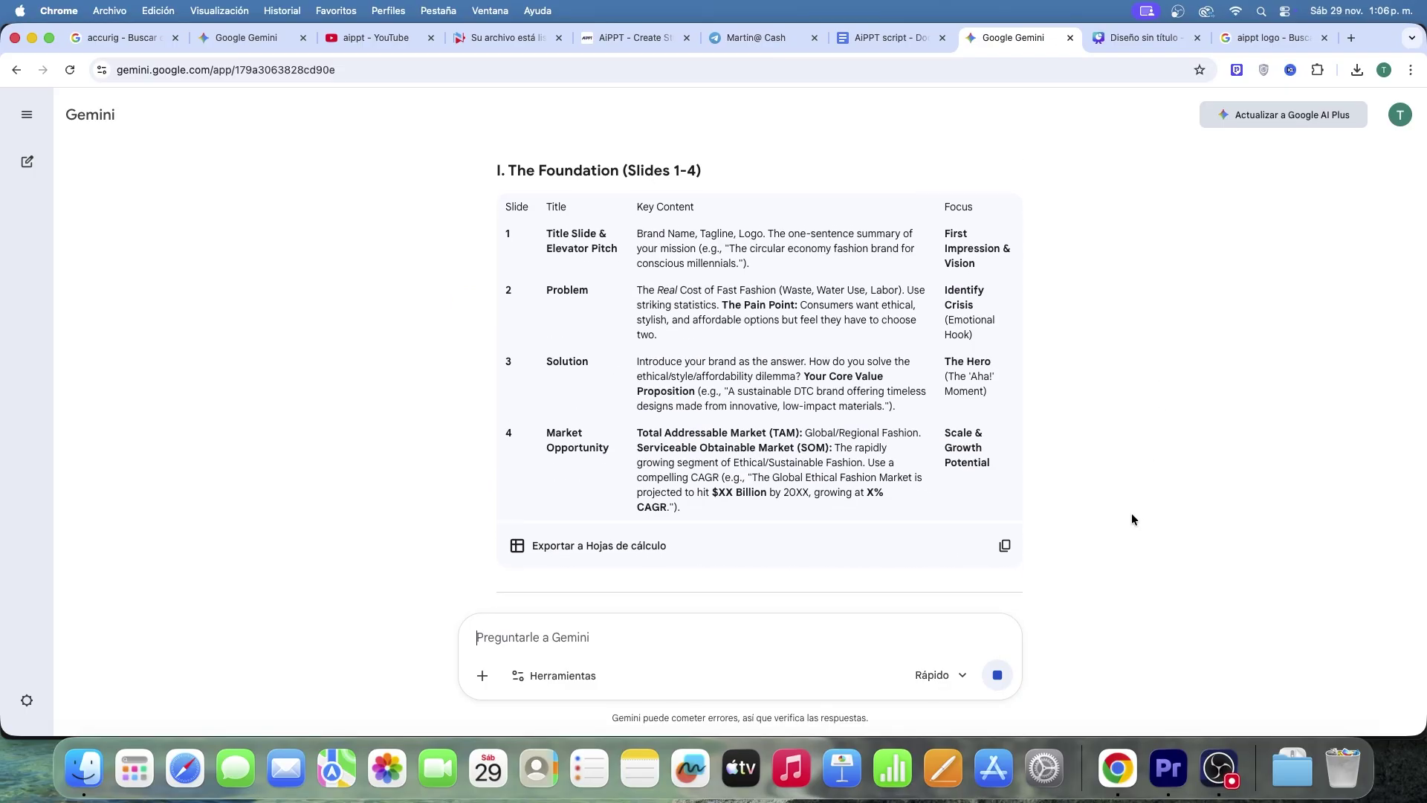
{"action": "scroll", "coordinate": [1131, 513], "scroll_direction": "down", "scroll_amount": 3}
{"action": "scroll", "coordinate": [1132, 514], "scroll_direction": "down", "scroll_amount": 3}
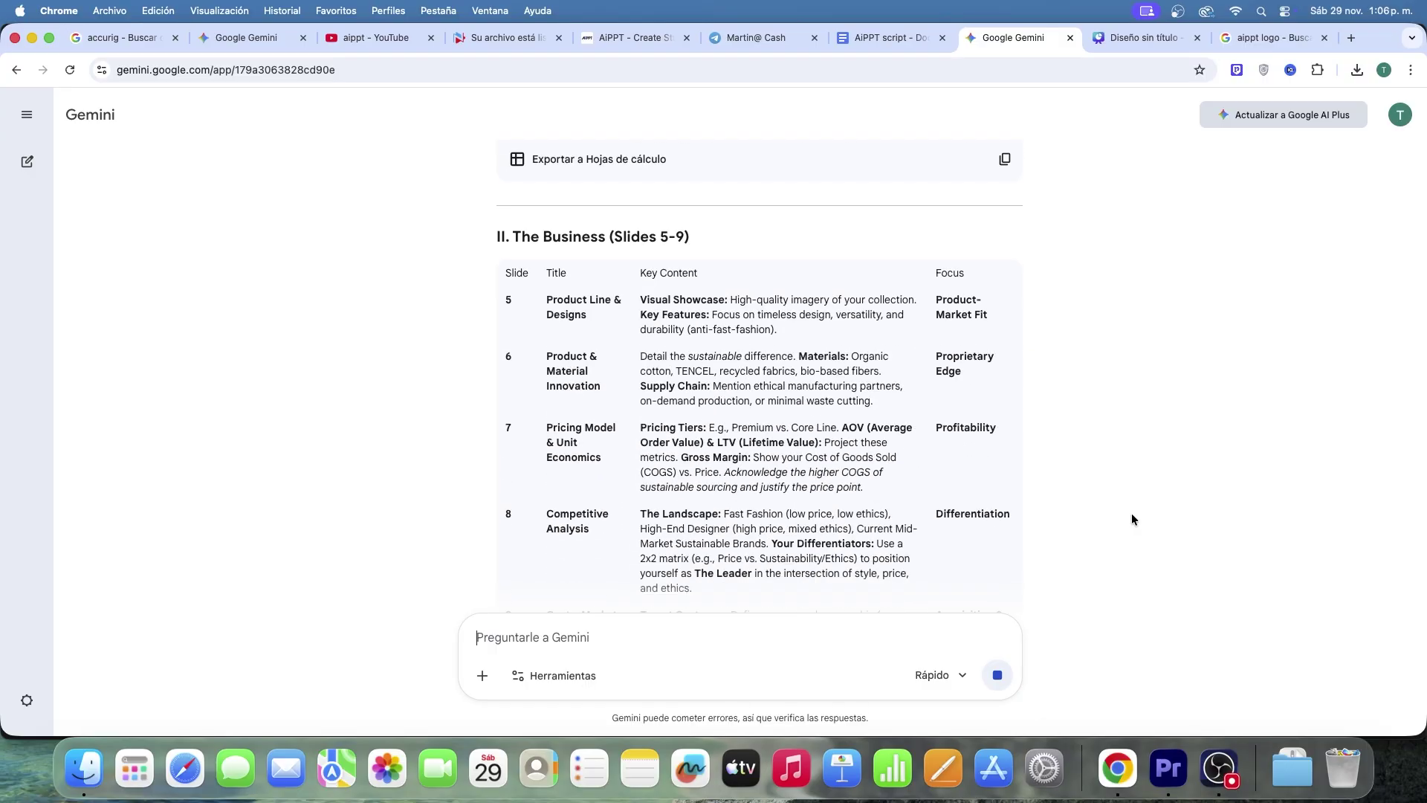
{"action": "scroll", "coordinate": [1132, 513], "scroll_direction": "down", "scroll_amount": 2}
{"action": "scroll", "coordinate": [1132, 514], "scroll_direction": "down", "scroll_amount": 3}
{"action": "scroll", "coordinate": [1131, 513], "scroll_direction": "down", "scroll_amount": 2}
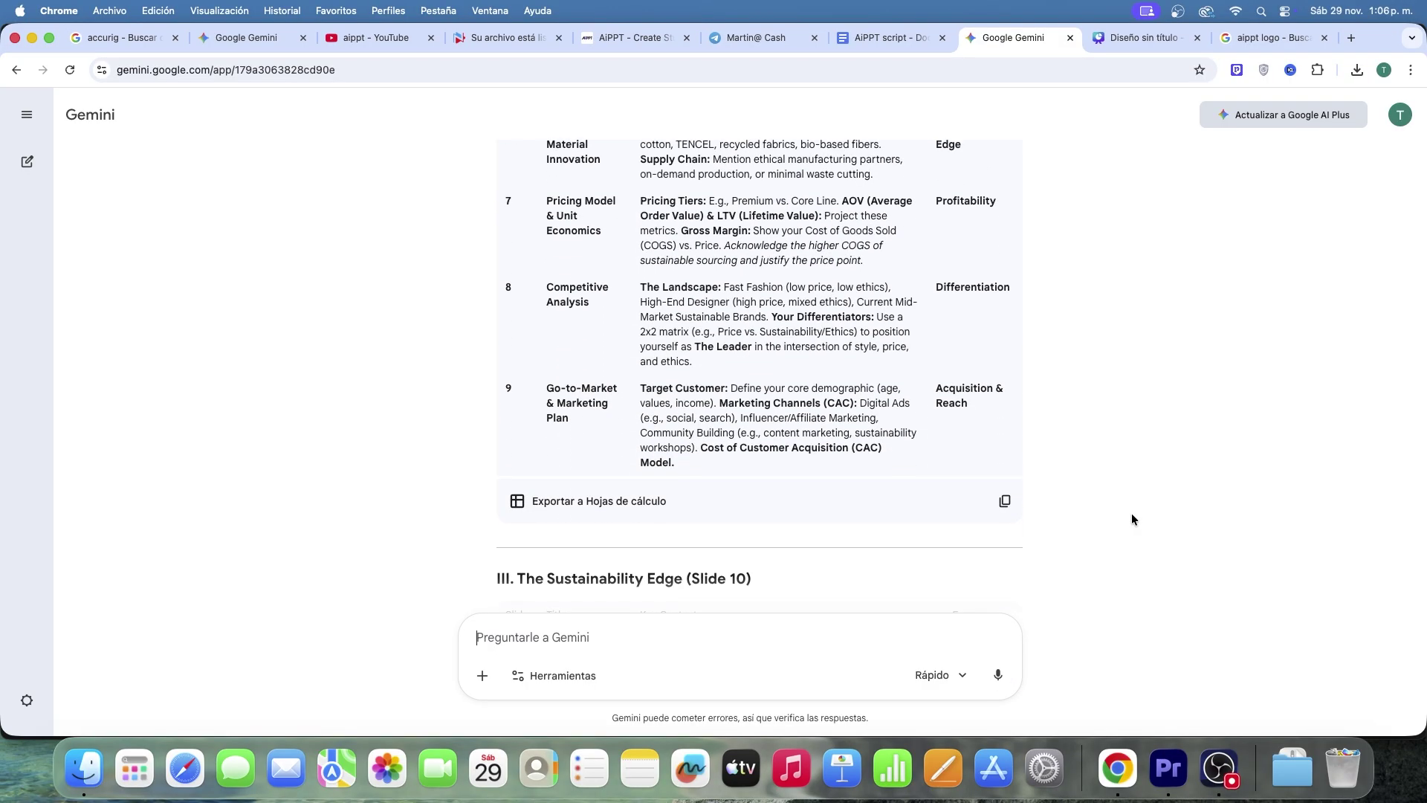
{"action": "scroll", "coordinate": [1131, 514], "scroll_direction": "down", "scroll_amount": 1}
{"action": "scroll", "coordinate": [1132, 514], "scroll_direction": "down", "scroll_amount": 1}
{"action": "scroll", "coordinate": [1132, 513], "scroll_direction": "down", "scroll_amount": 1}
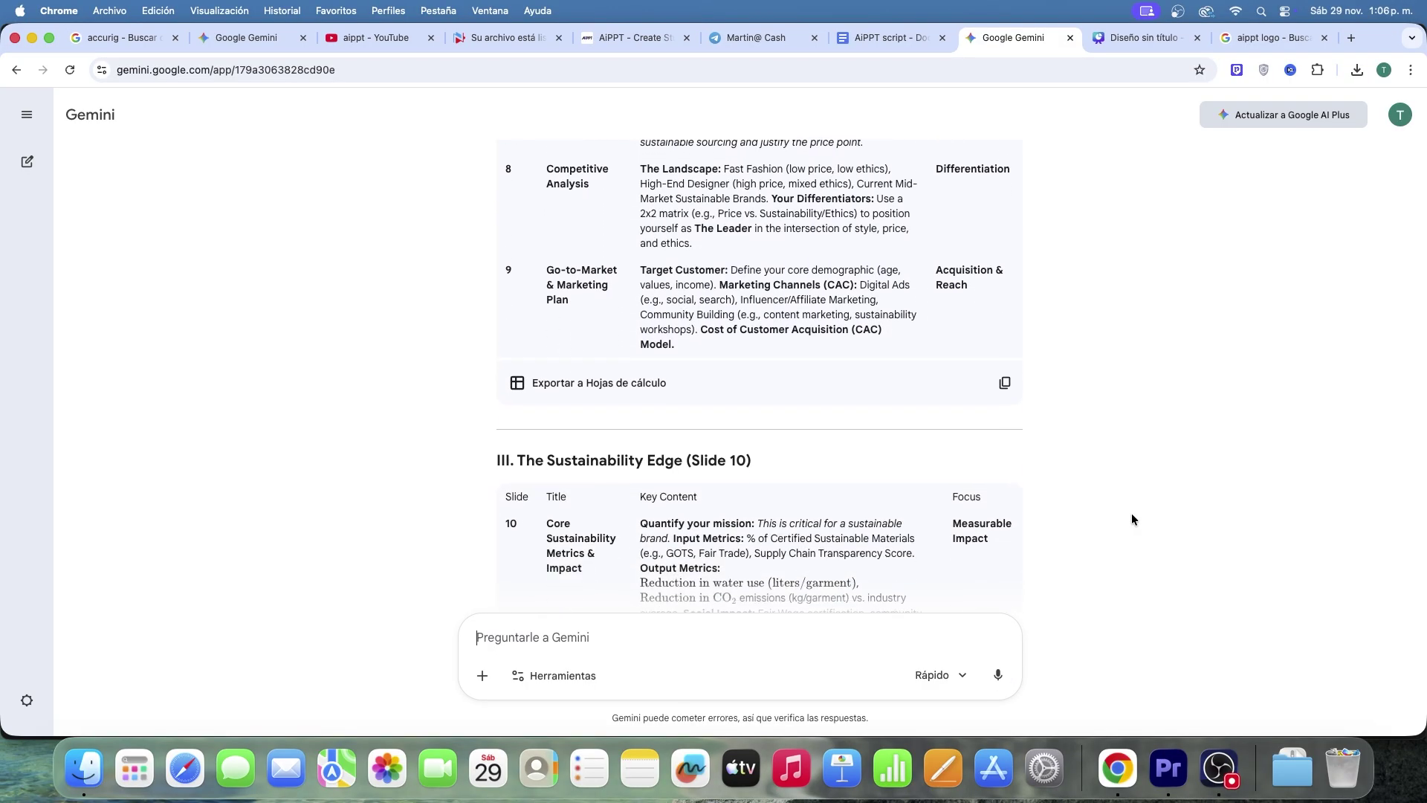
{"action": "scroll", "coordinate": [1131, 513], "scroll_direction": "down", "scroll_amount": 1}
{"action": "scroll", "coordinate": [1132, 513], "scroll_direction": "down", "scroll_amount": 1}
{"action": "scroll", "coordinate": [1132, 512], "scroll_direction": "down", "scroll_amount": 1}
{"action": "scroll", "coordinate": [1132, 513], "scroll_direction": "down", "scroll_amount": 1}
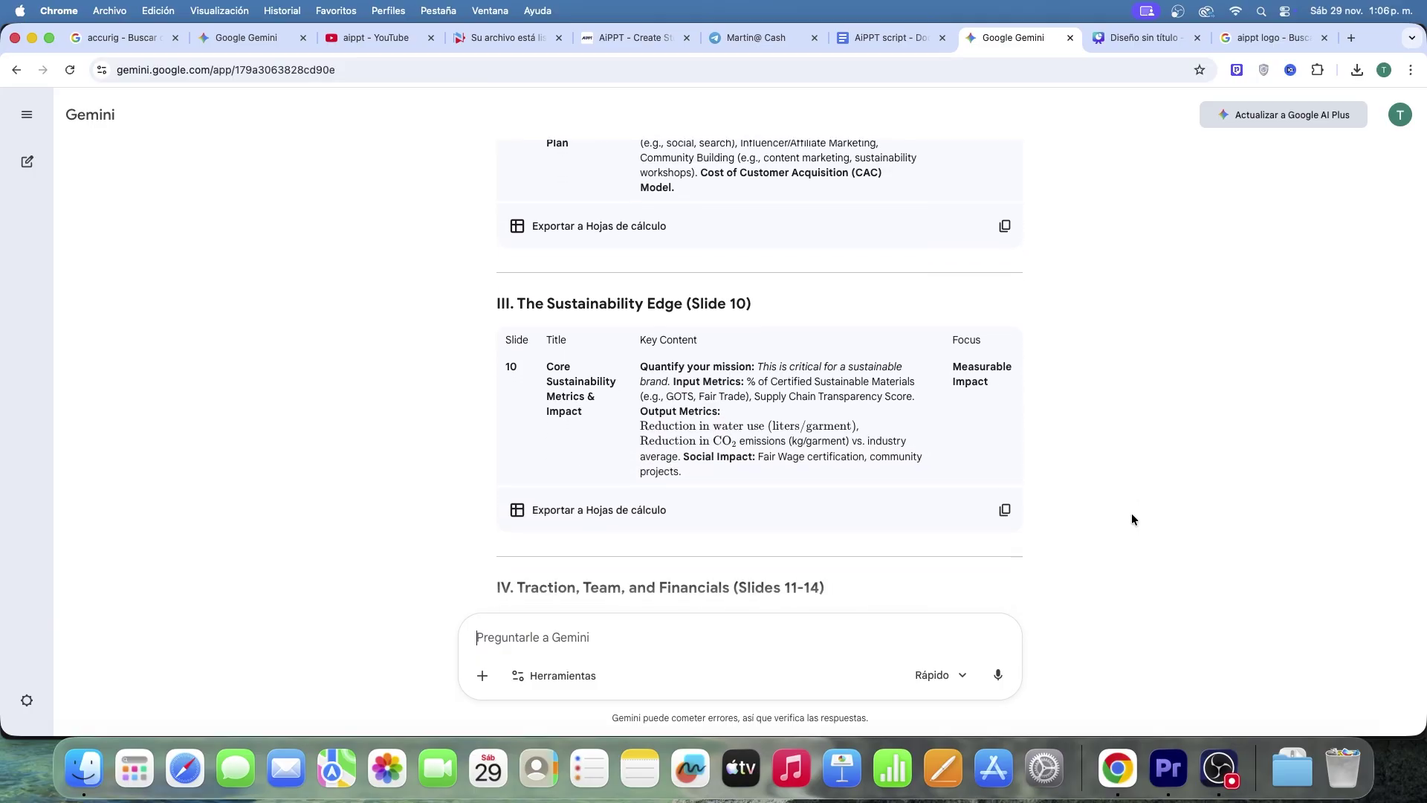
{"action": "scroll", "coordinate": [1131, 514], "scroll_direction": "down", "scroll_amount": 1}
{"action": "scroll", "coordinate": [1132, 512], "scroll_direction": "down", "scroll_amount": 1}
{"action": "scroll", "coordinate": [1131, 512], "scroll_direction": "down", "scroll_amount": 1}
{"action": "scroll", "coordinate": [1132, 513], "scroll_direction": "down", "scroll_amount": 1}
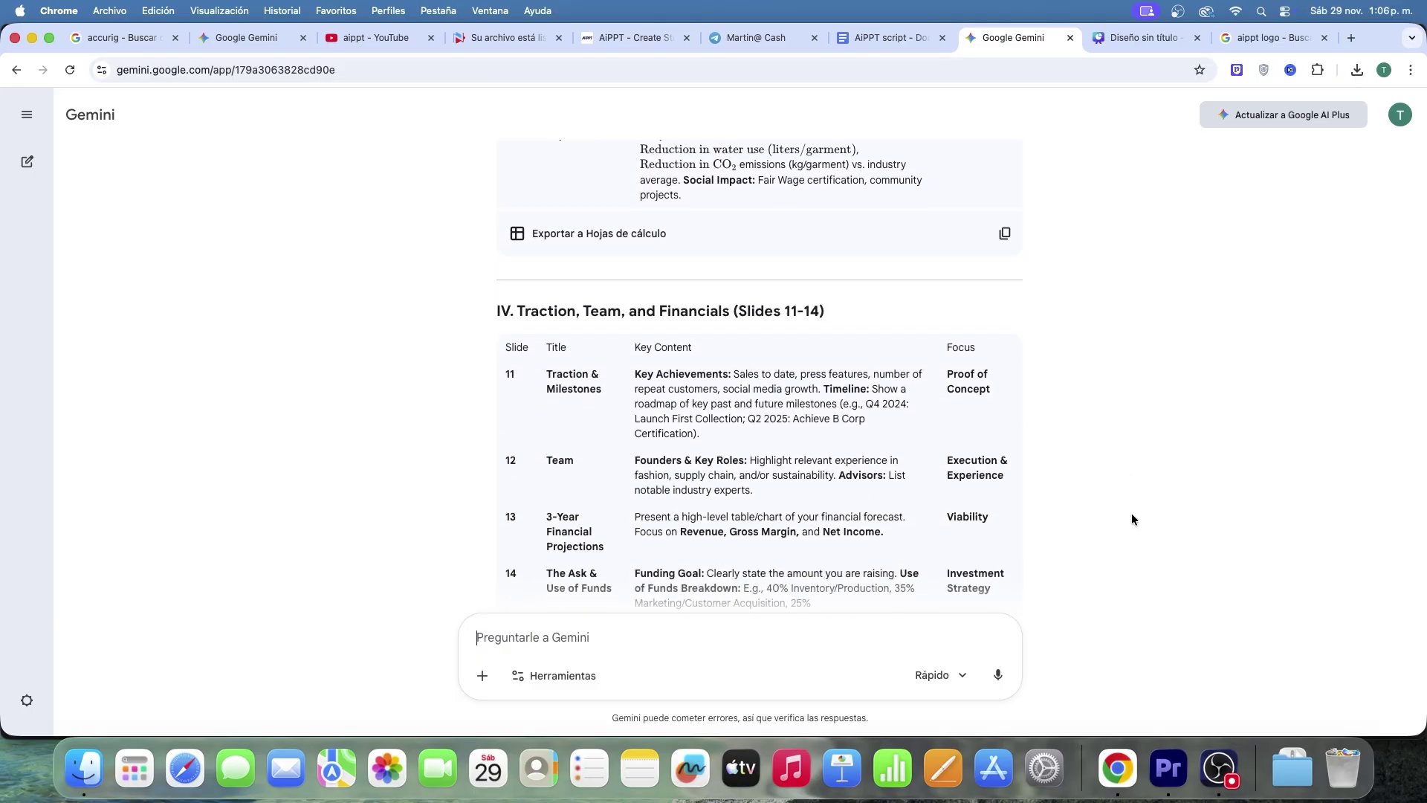
{"action": "scroll", "coordinate": [1132, 513], "scroll_direction": "down", "scroll_amount": 1}
{"action": "scroll", "coordinate": [1132, 512], "scroll_direction": "down", "scroll_amount": 1}
{"action": "scroll", "coordinate": [1131, 513], "scroll_direction": "down", "scroll_amount": 1}
{"action": "scroll", "coordinate": [1131, 514], "scroll_direction": "down", "scroll_amount": 1}
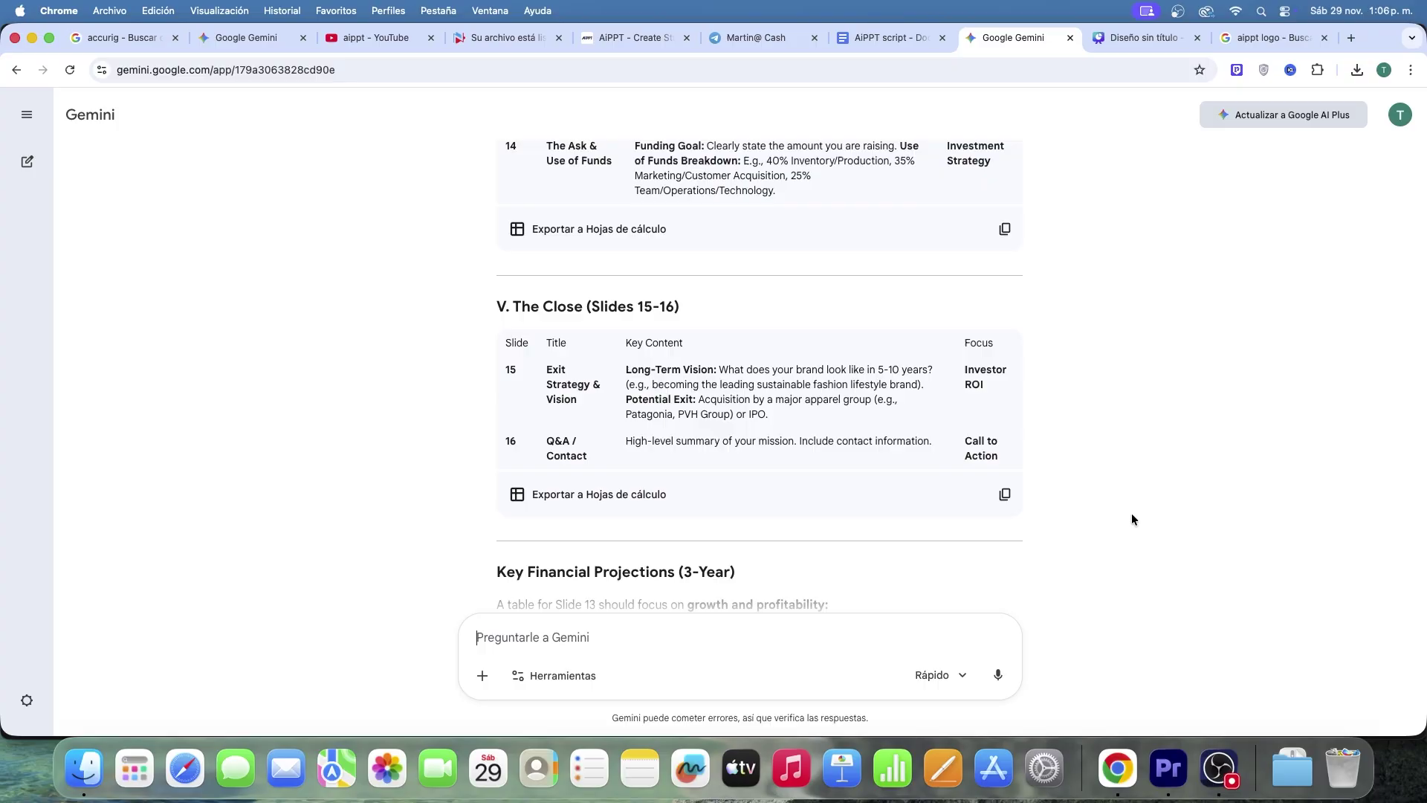
{"action": "scroll", "coordinate": [1132, 513], "scroll_direction": "down", "scroll_amount": 2}
{"action": "scroll", "coordinate": [1131, 513], "scroll_direction": "down", "scroll_amount": 1}
{"action": "scroll", "coordinate": [1132, 512], "scroll_direction": "down", "scroll_amount": 1}
{"action": "scroll", "coordinate": [1131, 514], "scroll_direction": "down", "scroll_amount": 1}
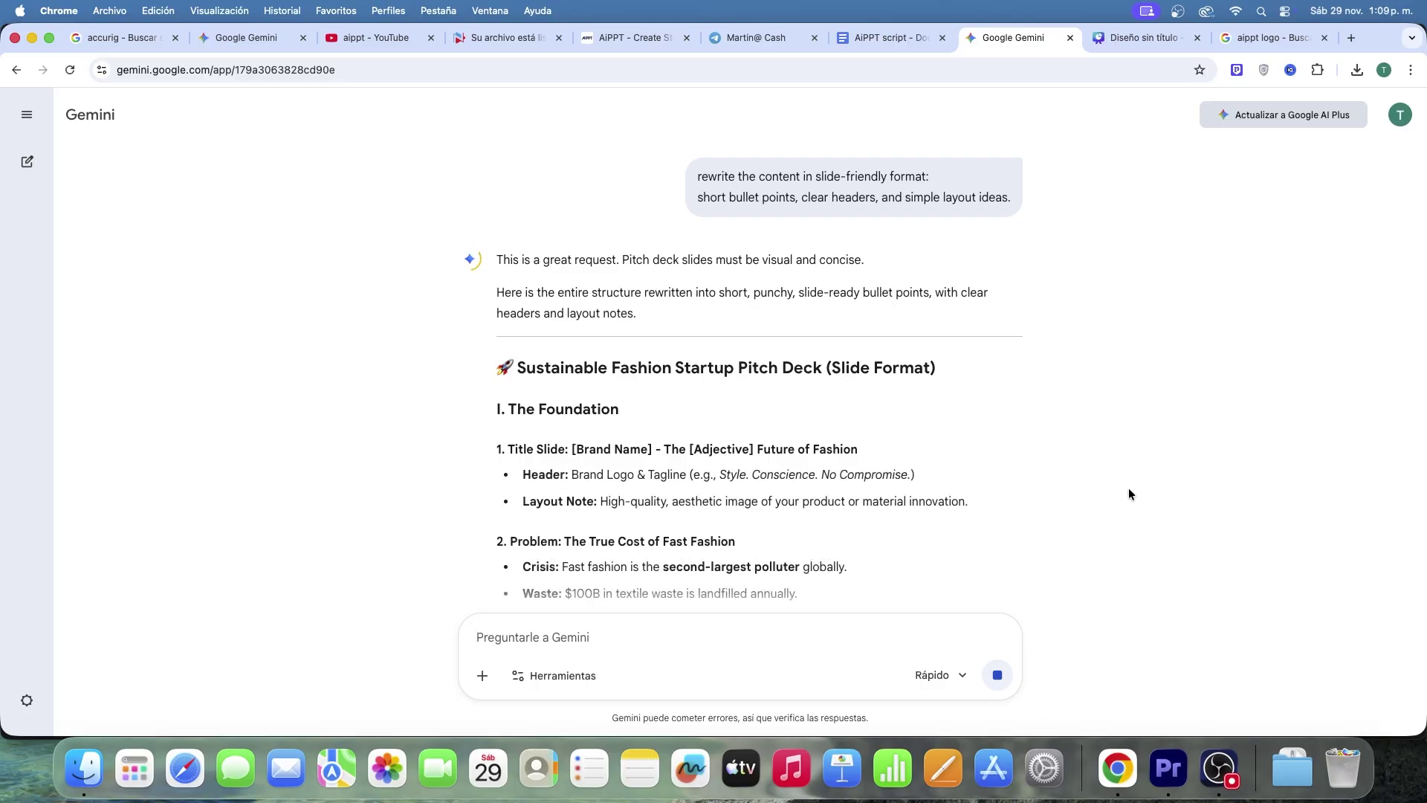
{"action": "scroll", "coordinate": [1128, 488], "scroll_direction": "down", "scroll_amount": 5}
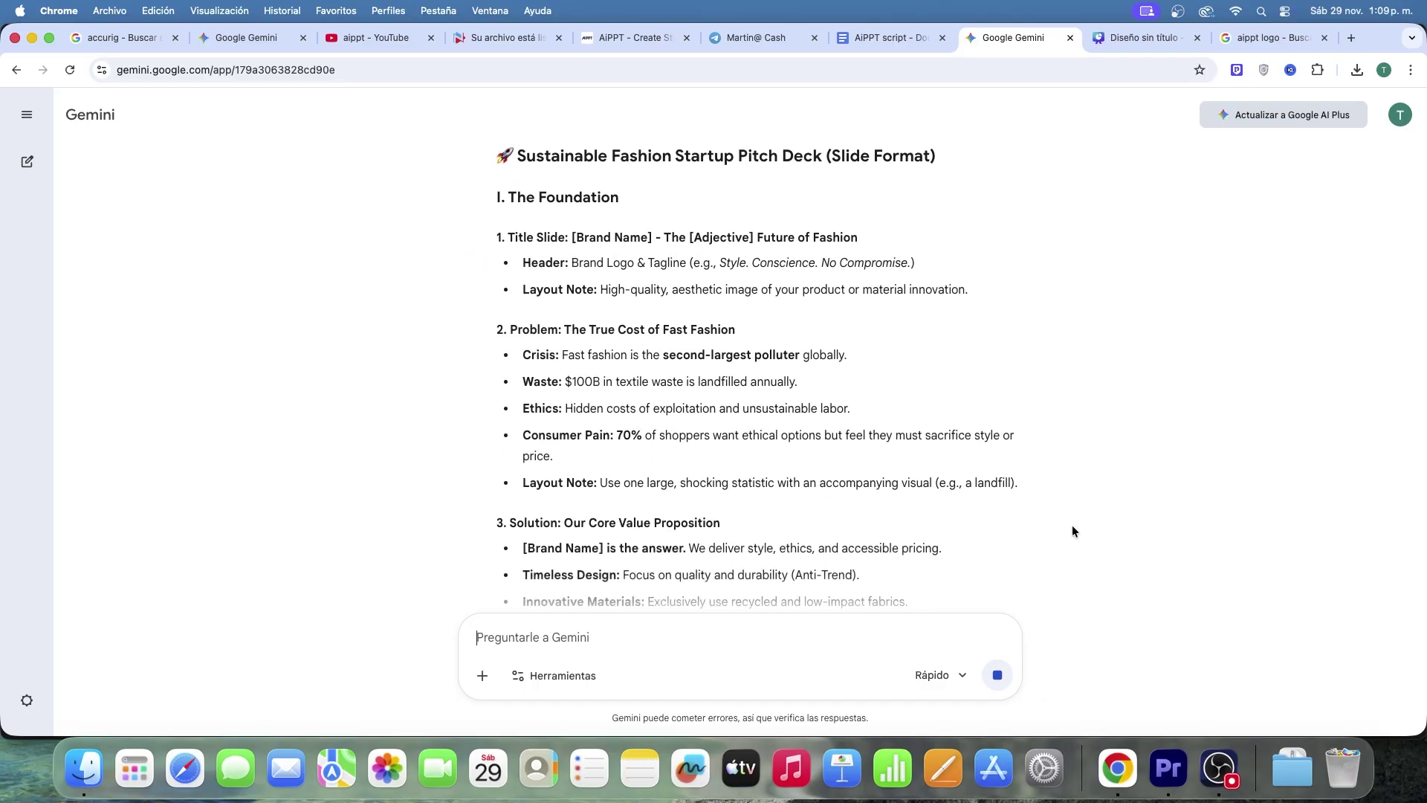
{"action": "scroll", "coordinate": [1071, 526], "scroll_direction": "down", "scroll_amount": 3}
{"action": "scroll", "coordinate": [1071, 525], "scroll_direction": "down", "scroll_amount": 2}
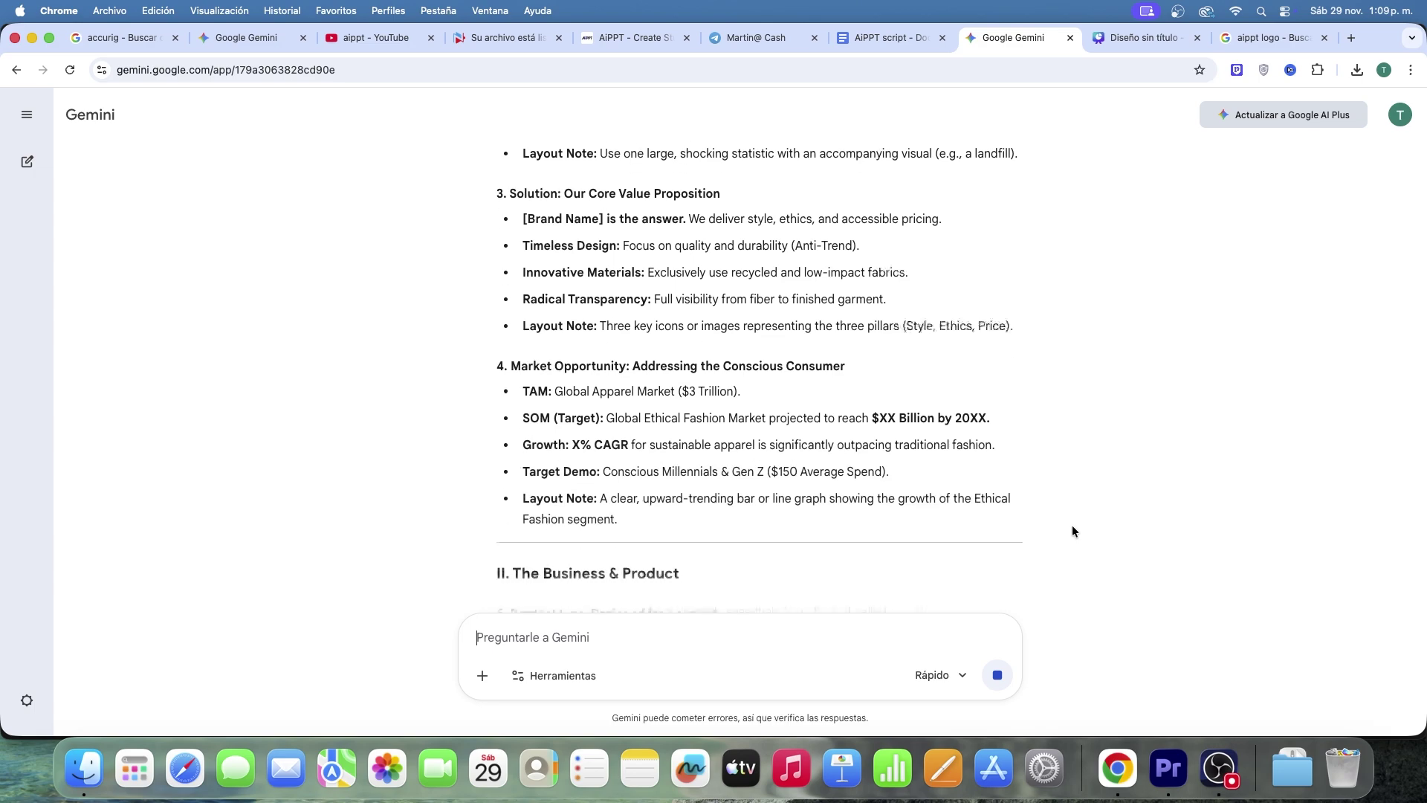
{"action": "scroll", "coordinate": [1072, 525], "scroll_direction": "down", "scroll_amount": 2}
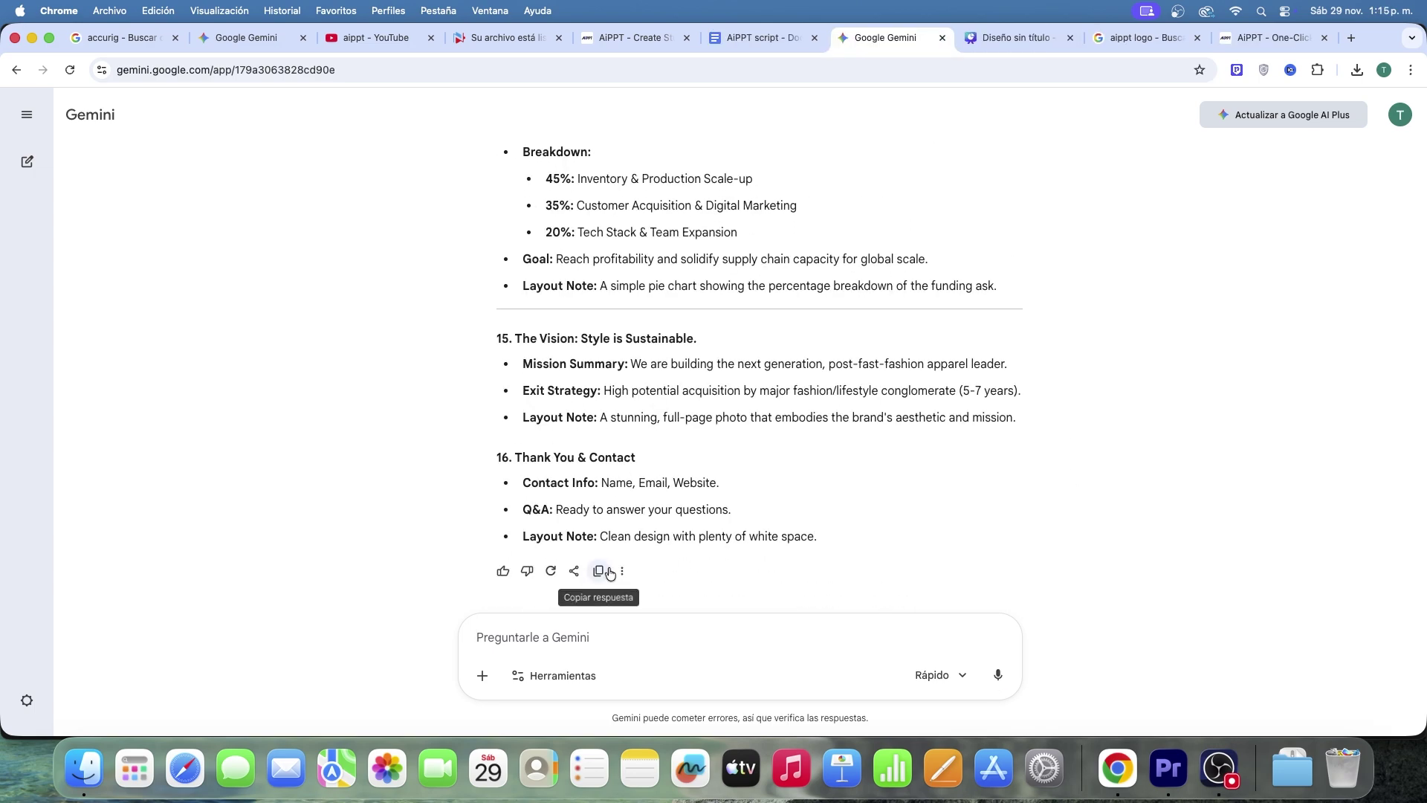
Copy Gemini's full slide-format pitch deck response, through slide 16.
{"action": "left_click", "coordinate": [598, 570]}
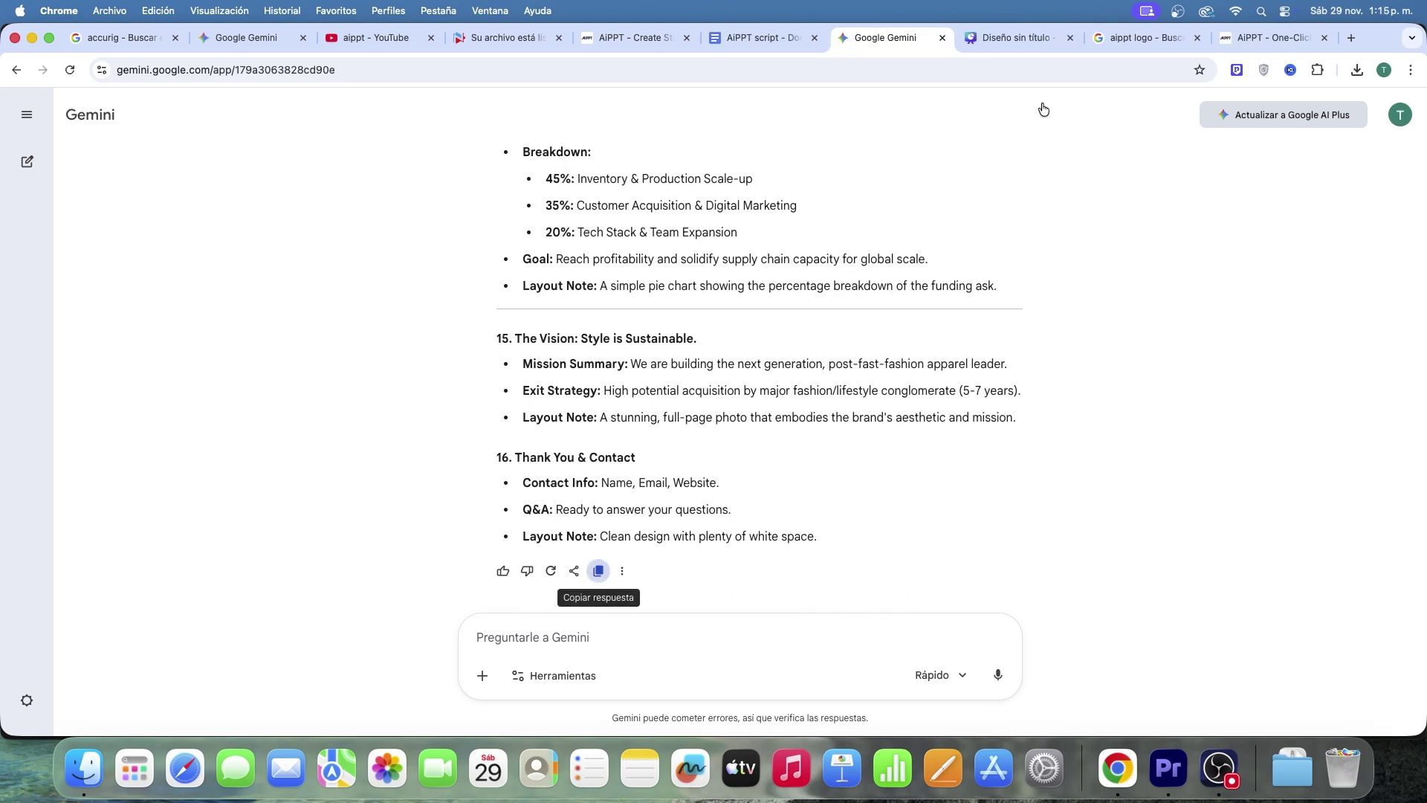
Paste the copied pitch deck into AiPPT's Paste Markdown box and submit it.
{"action": "left_click", "coordinate": [1271, 38]}
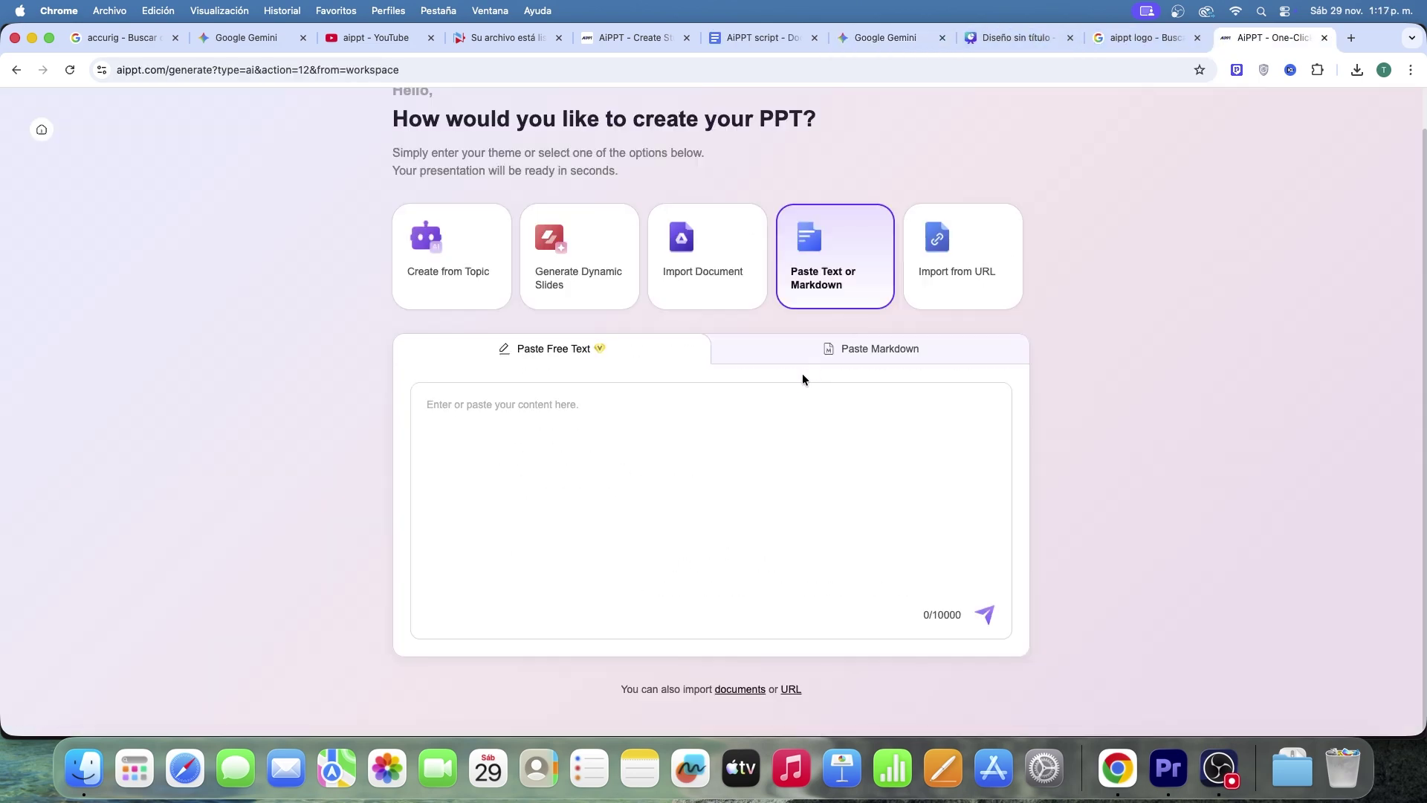
{"action": "left_click", "coordinate": [870, 347]}
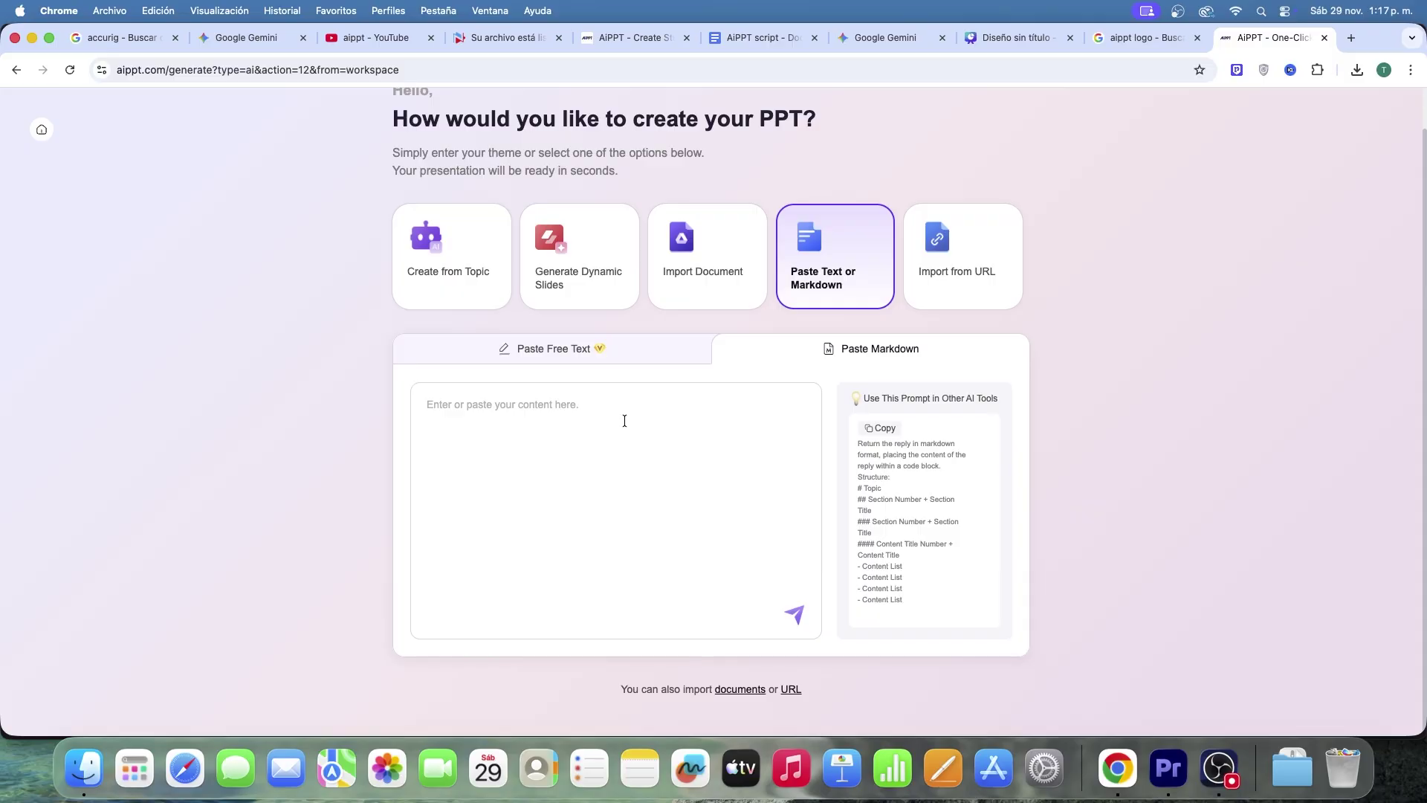
{"action": "right_click", "coordinate": [625, 421]}
{"action": "left_click", "coordinate": [691, 534]}
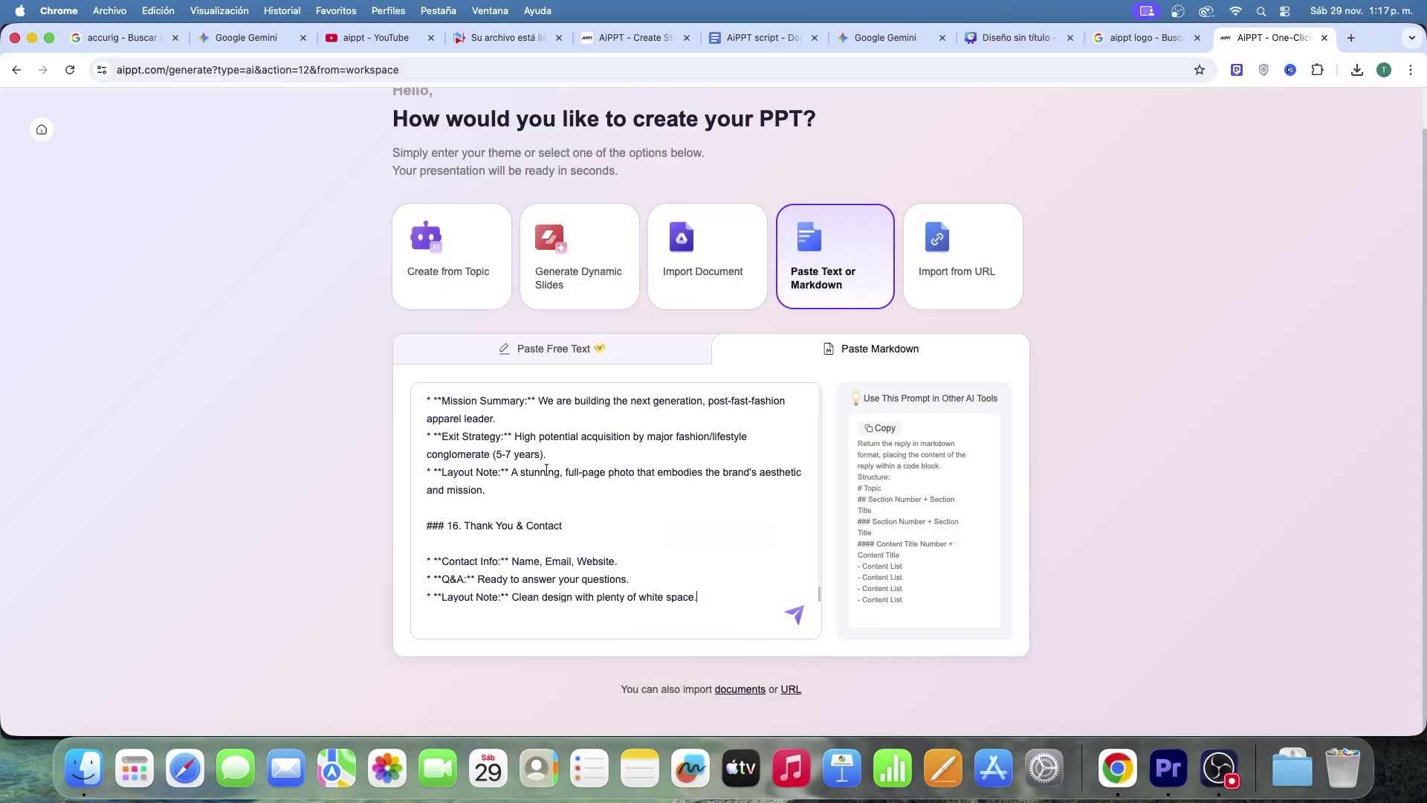
{"action": "scroll", "coordinate": [614, 502], "scroll_direction": "up", "scroll_amount": 5}
{"action": "scroll", "coordinate": [558, 480], "scroll_direction": "up", "scroll_amount": 5}
{"action": "left_click", "coordinate": [796, 614]}
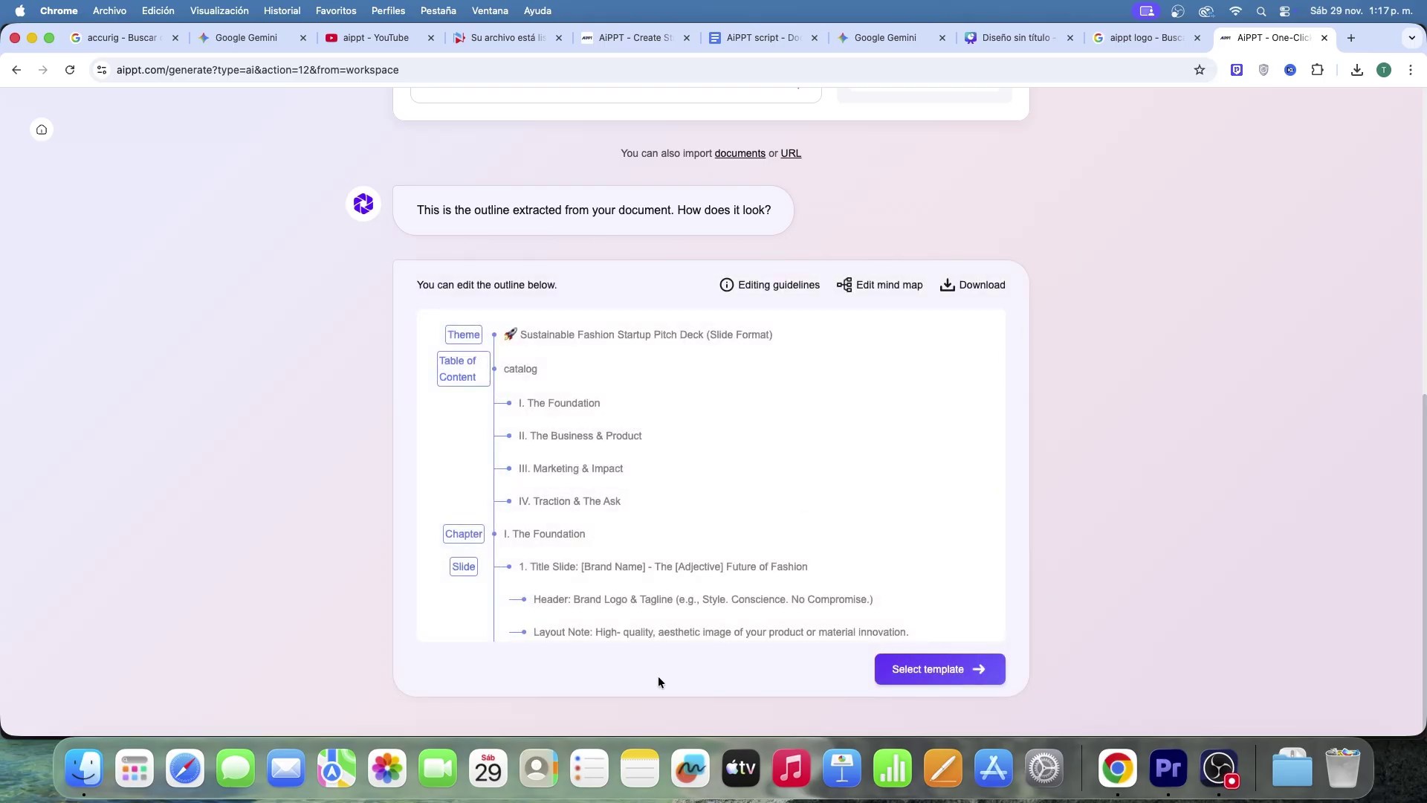
{"action": "scroll", "coordinate": [606, 578], "scroll_direction": "down", "scroll_amount": 3}
{"action": "scroll", "coordinate": [625, 569], "scroll_direction": "down", "scroll_amount": 2}
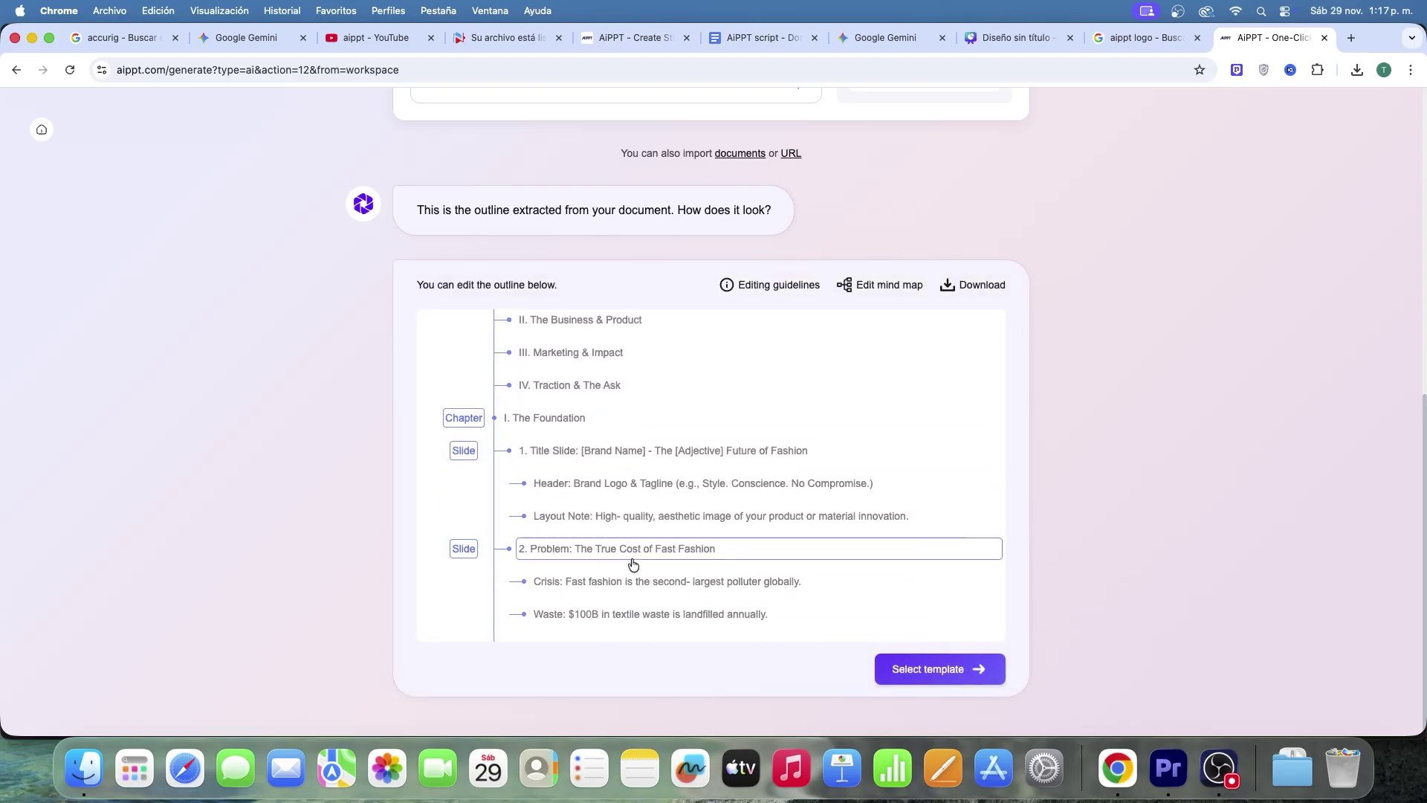
{"action": "scroll", "coordinate": [781, 603], "scroll_direction": "down", "scroll_amount": 5}
{"action": "scroll", "coordinate": [927, 639], "scroll_direction": "down", "scroll_amount": 5}
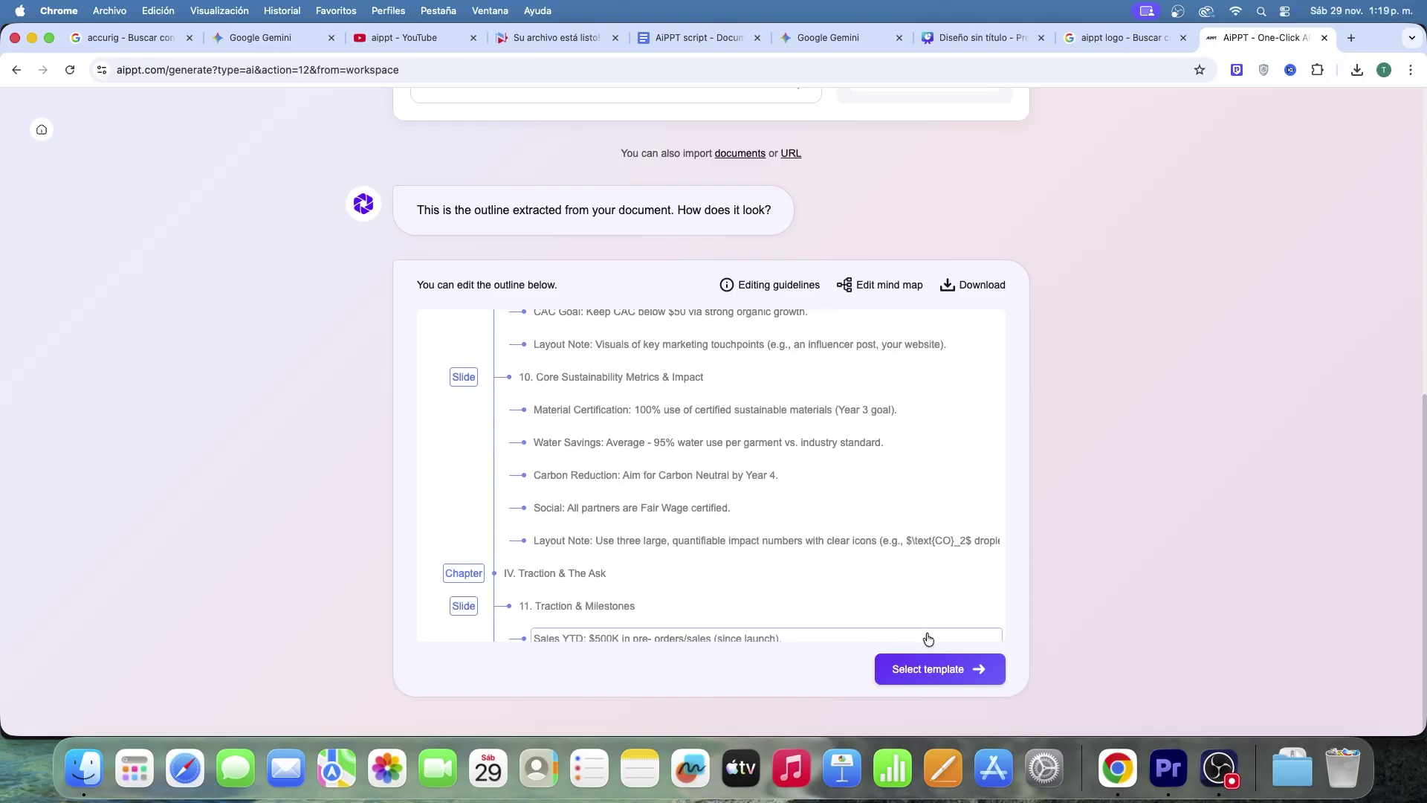
Confirm the extracted outline and go to the template gallery with Movie Background previewed.
{"action": "left_click", "coordinate": [932, 675]}
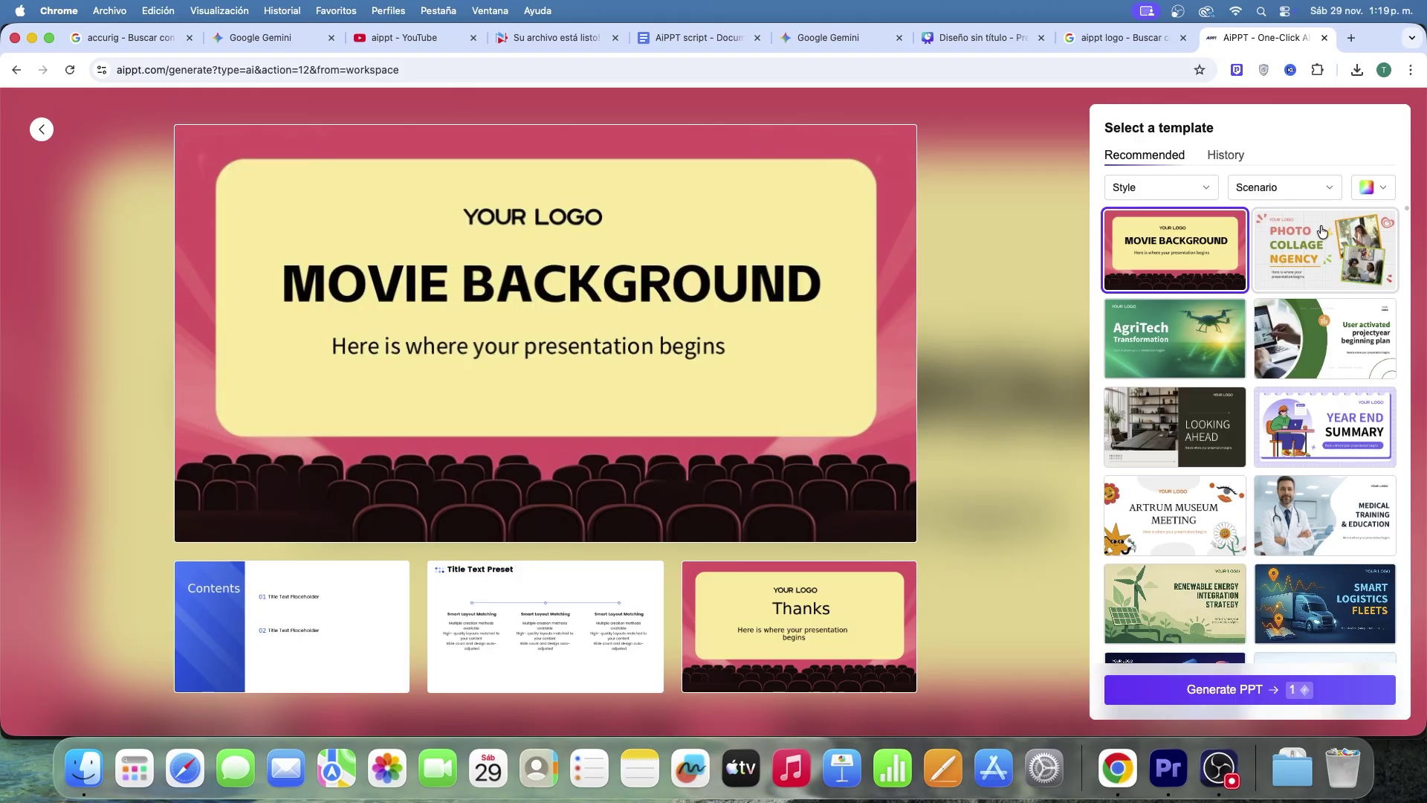
Generate the 23-slide Sustainable Fashion Startup deck with the Movie Background template.
{"action": "left_click", "coordinate": [1271, 692]}
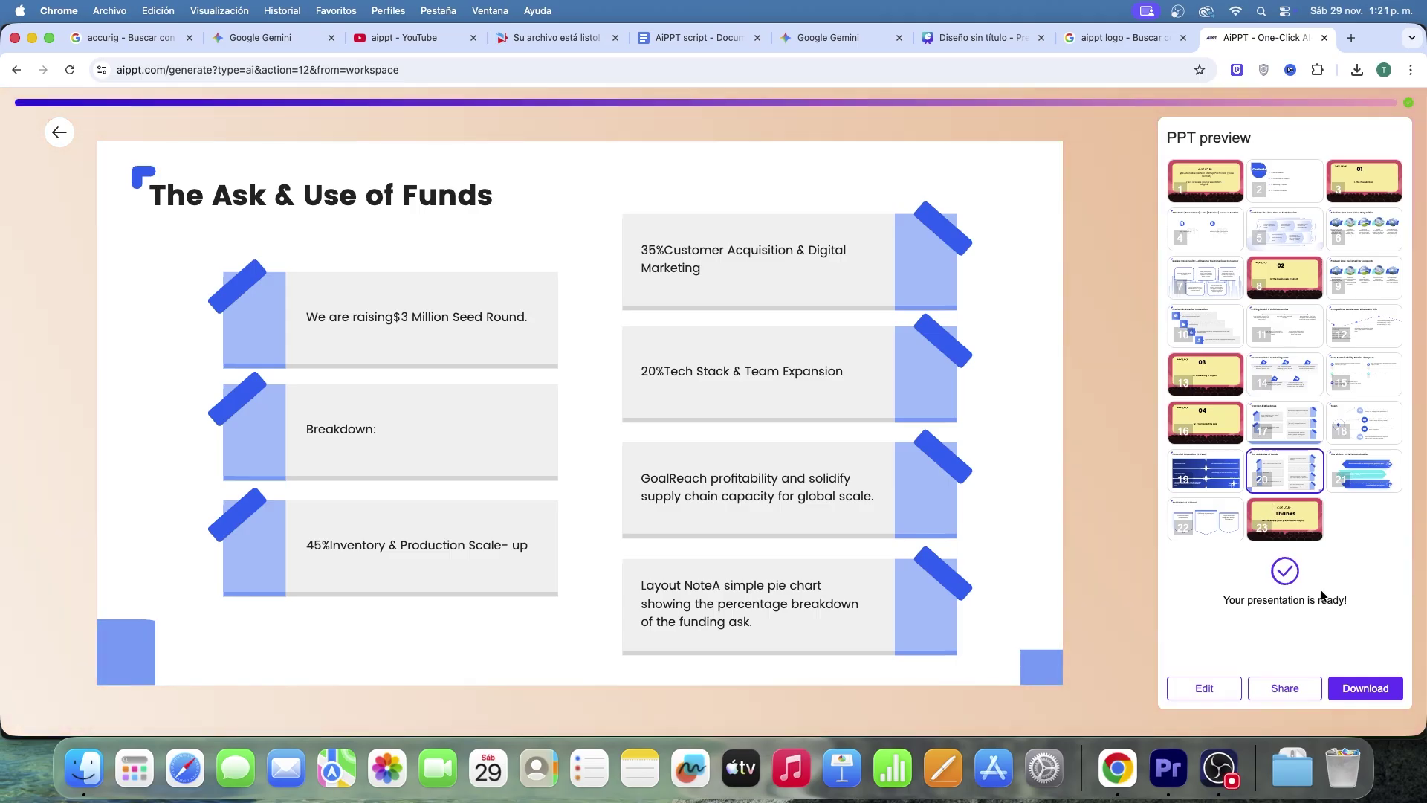
Preview the Traction & The Ask and Team slides, then download the deck as PDF.
{"action": "left_click", "coordinate": [1204, 435]}
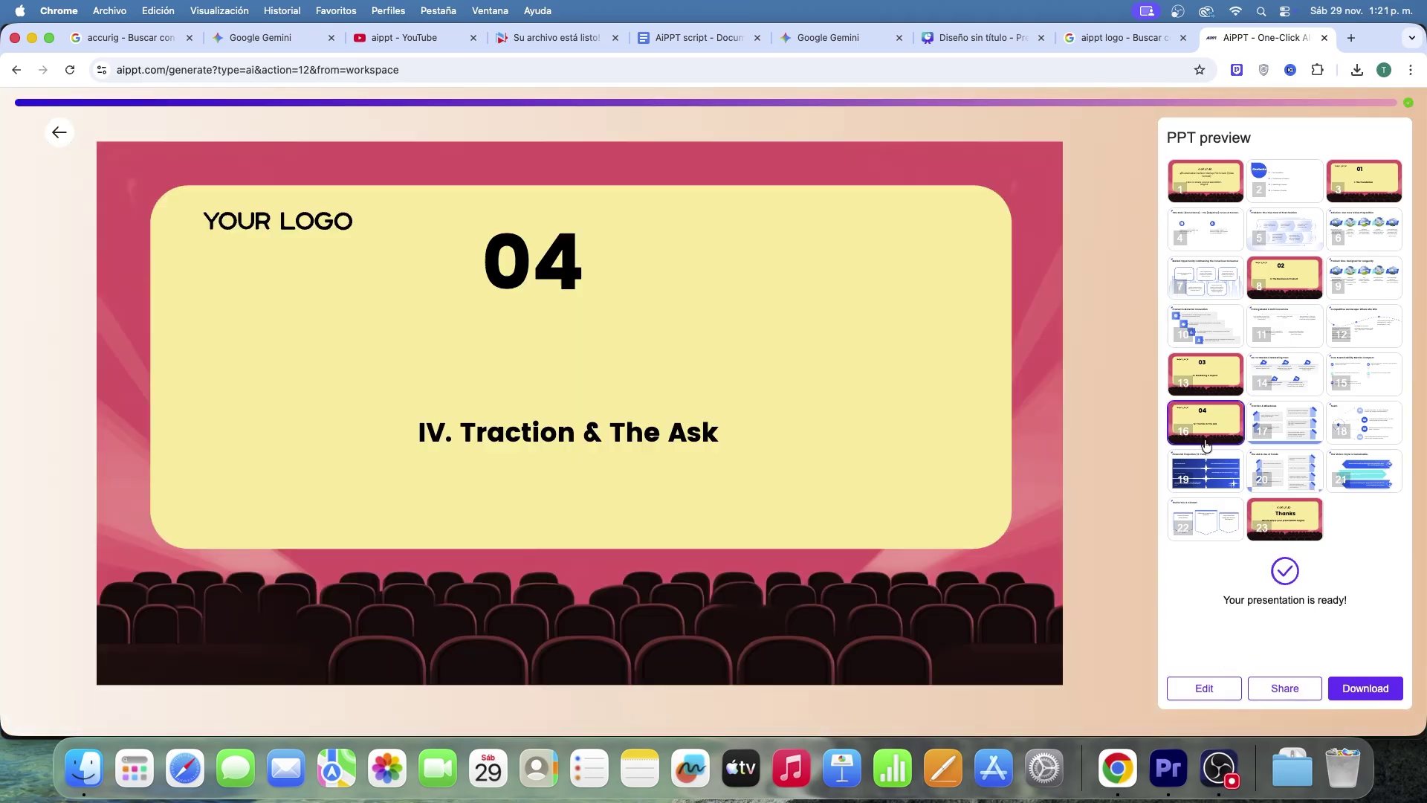
{"action": "left_click", "coordinate": [1360, 423]}
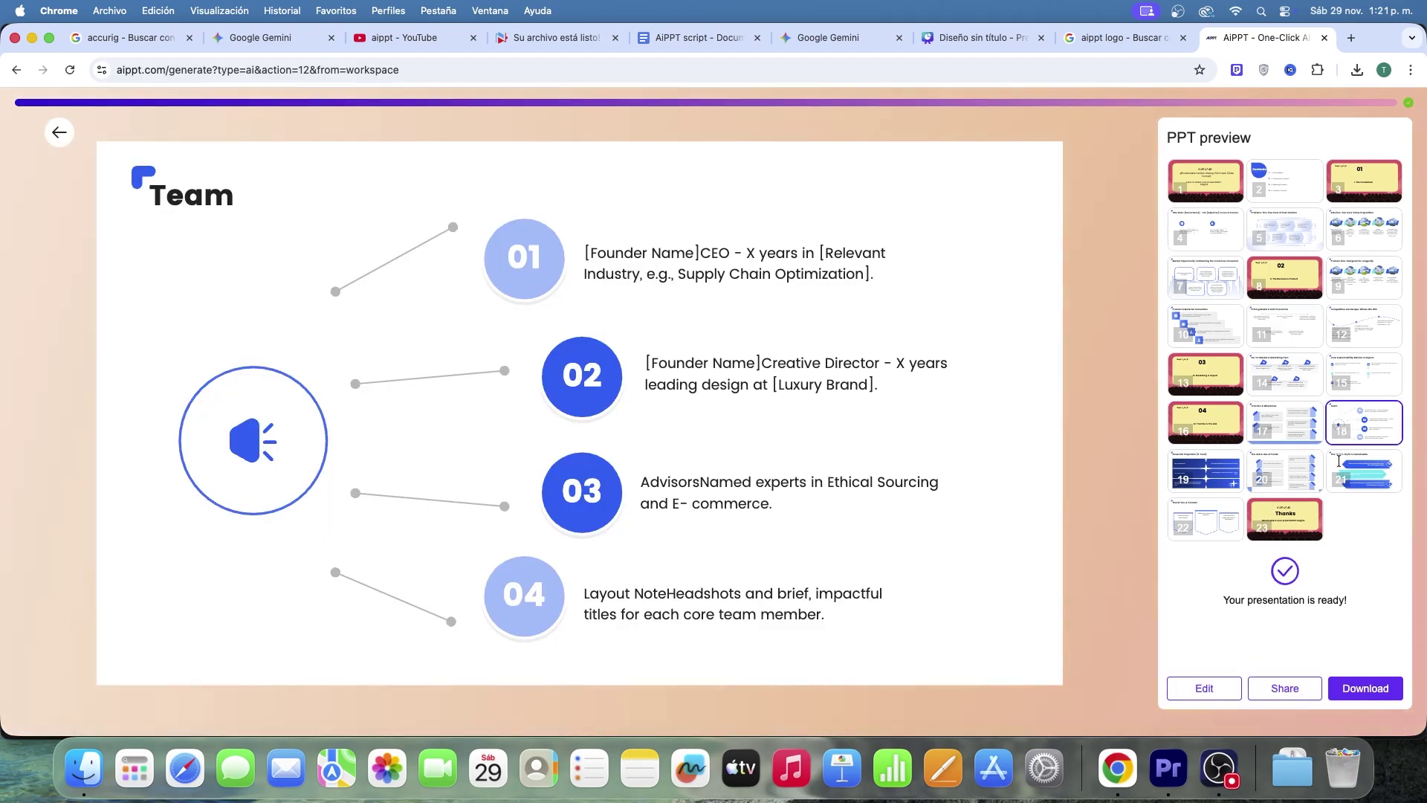
{"action": "left_click", "coordinate": [1365, 689]}
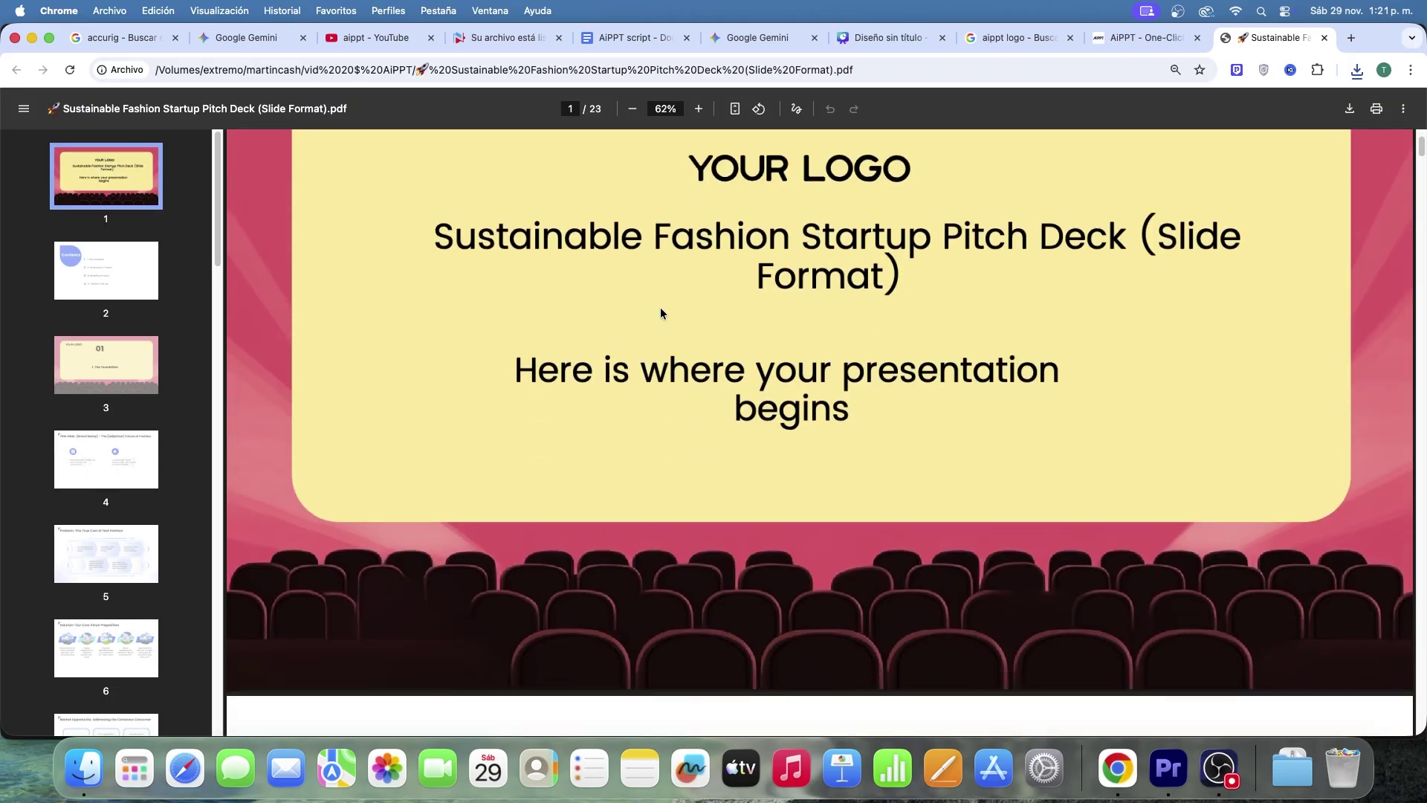
{"action": "scroll", "coordinate": [660, 307], "scroll_direction": "down", "scroll_amount": 10}
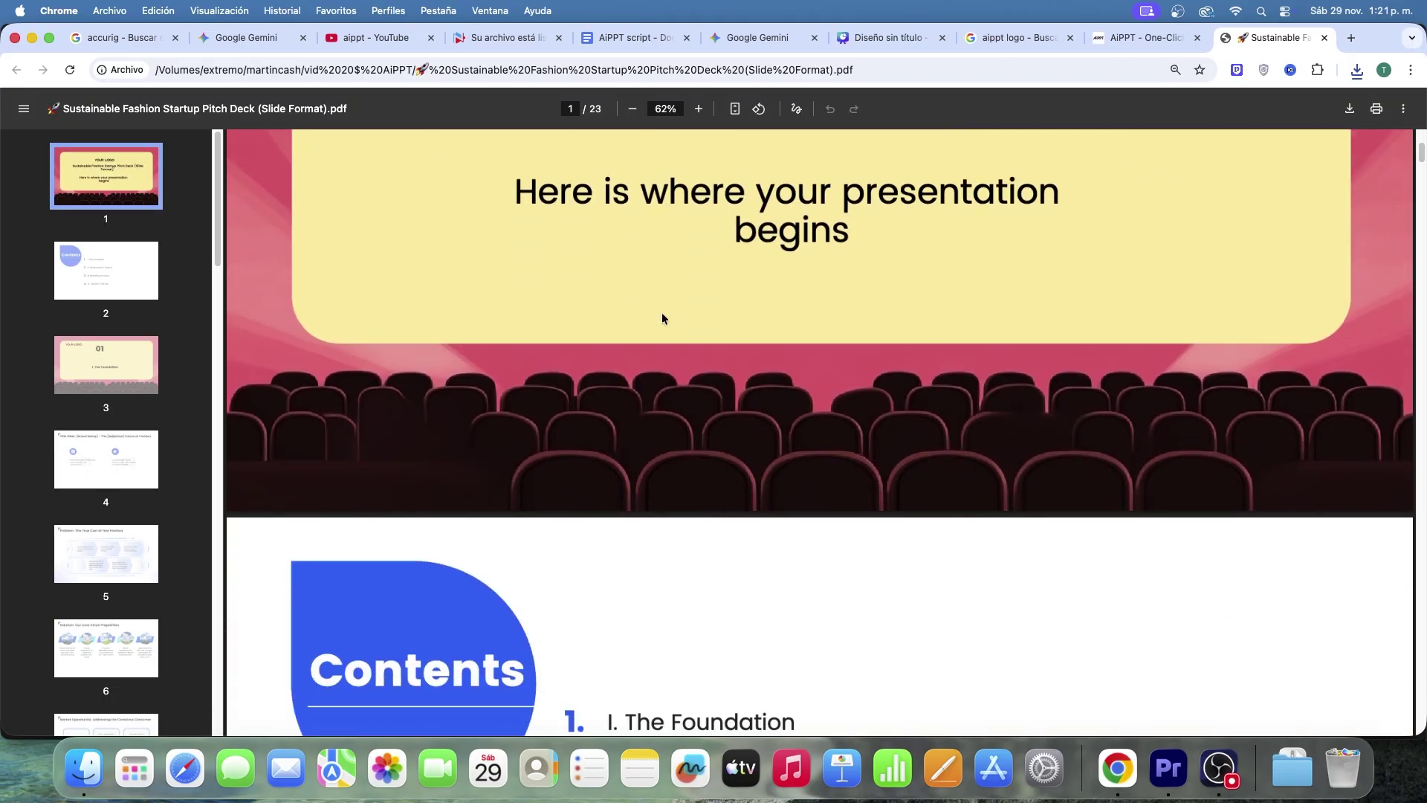
{"action": "scroll", "coordinate": [662, 312], "scroll_direction": "down", "scroll_amount": 4}
{"action": "scroll", "coordinate": [662, 312], "scroll_direction": "down", "scroll_amount": 4}
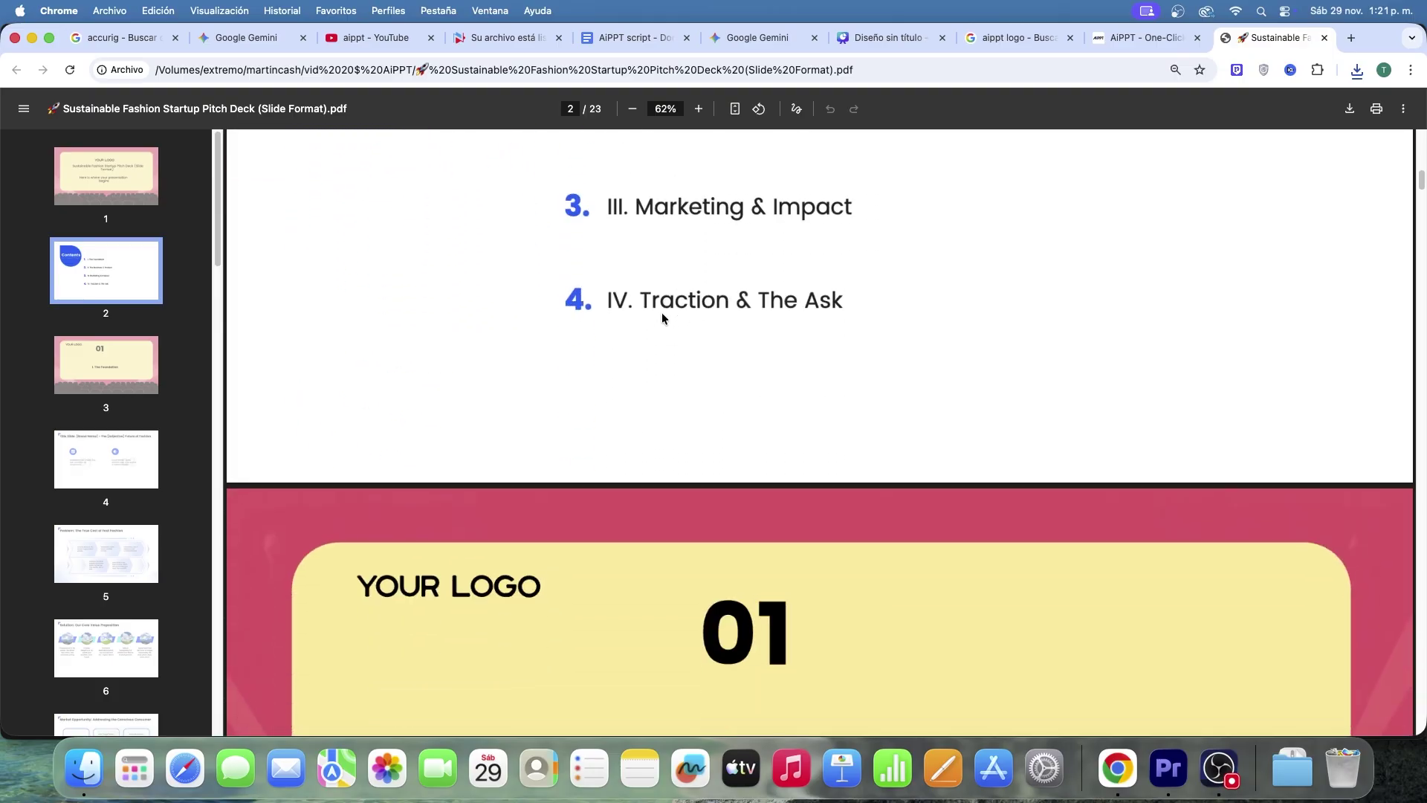
{"action": "scroll", "coordinate": [661, 312], "scroll_direction": "down", "scroll_amount": 4}
{"action": "scroll", "coordinate": [662, 313], "scroll_direction": "down", "scroll_amount": 2}
{"action": "scroll", "coordinate": [661, 312], "scroll_direction": "down", "scroll_amount": 4}
{"action": "scroll", "coordinate": [662, 313], "scroll_direction": "down", "scroll_amount": 4}
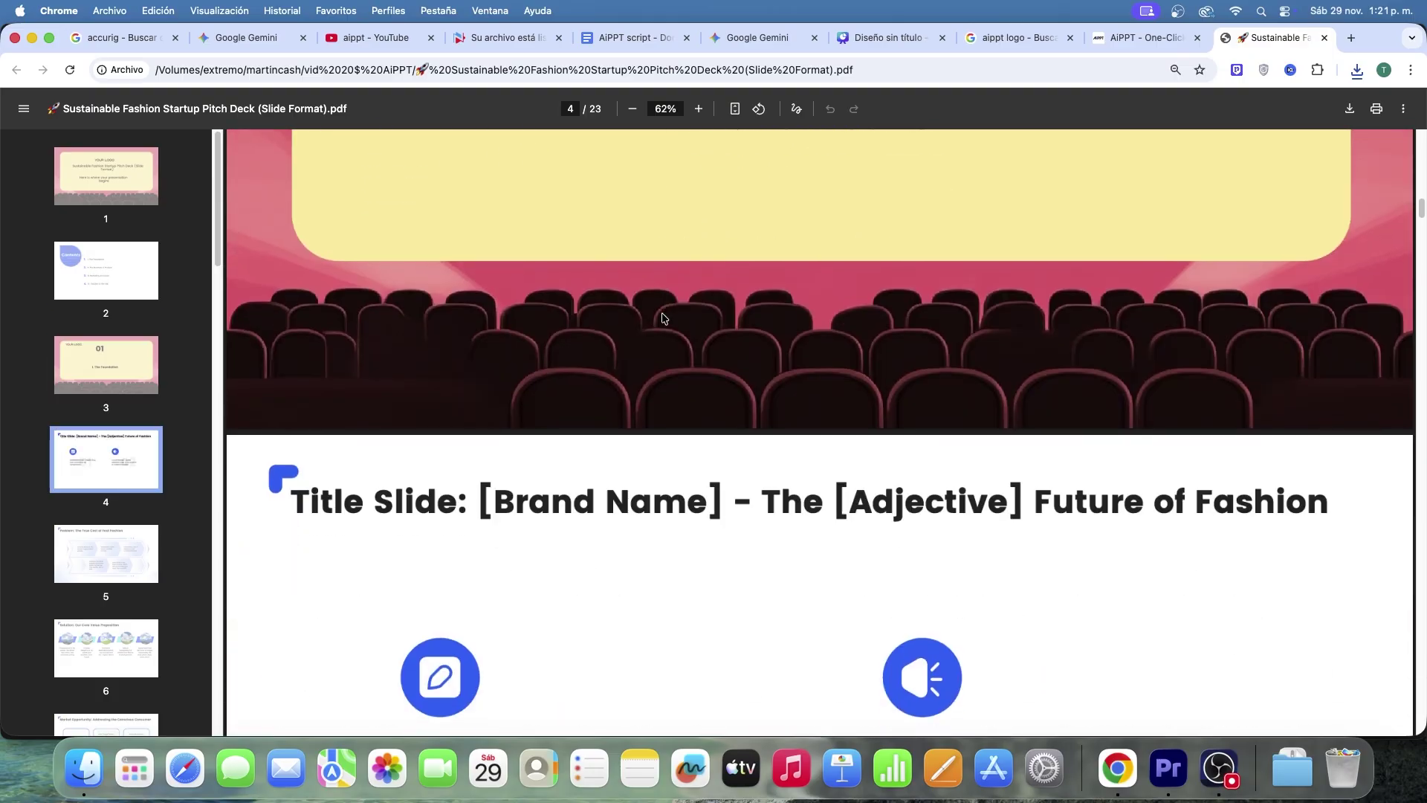
{"action": "scroll", "coordinate": [661, 313], "scroll_direction": "down", "scroll_amount": 2}
{"action": "scroll", "coordinate": [661, 312], "scroll_direction": "down", "scroll_amount": 2}
{"action": "scroll", "coordinate": [661, 312], "scroll_direction": "down", "scroll_amount": 3}
{"action": "scroll", "coordinate": [661, 312], "scroll_direction": "down", "scroll_amount": 3}
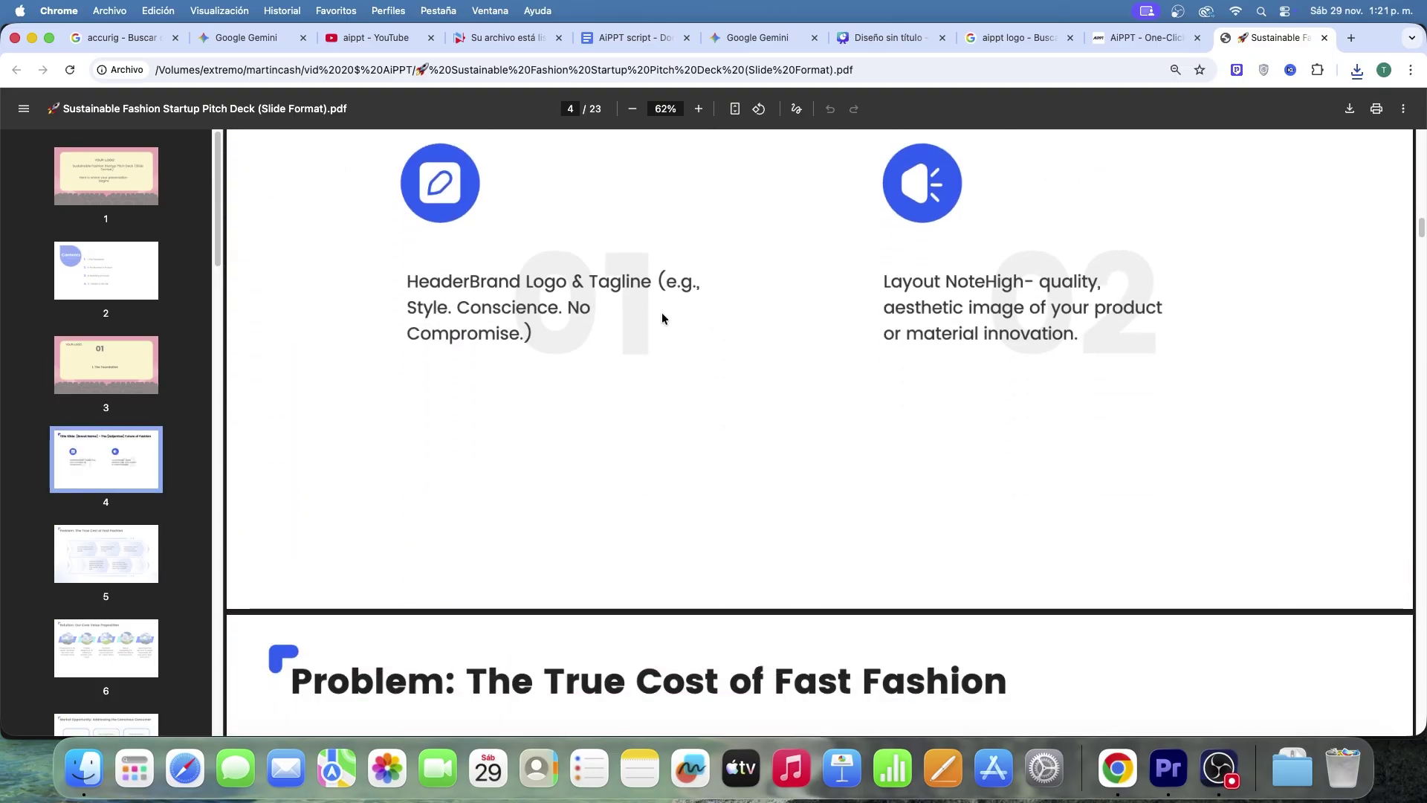
{"action": "scroll", "coordinate": [661, 312], "scroll_direction": "down", "scroll_amount": 3}
{"action": "scroll", "coordinate": [661, 312], "scroll_direction": "down", "scroll_amount": 3}
{"action": "scroll", "coordinate": [661, 312], "scroll_direction": "down", "scroll_amount": 4}
{"action": "scroll", "coordinate": [661, 312], "scroll_direction": "down", "scroll_amount": 2}
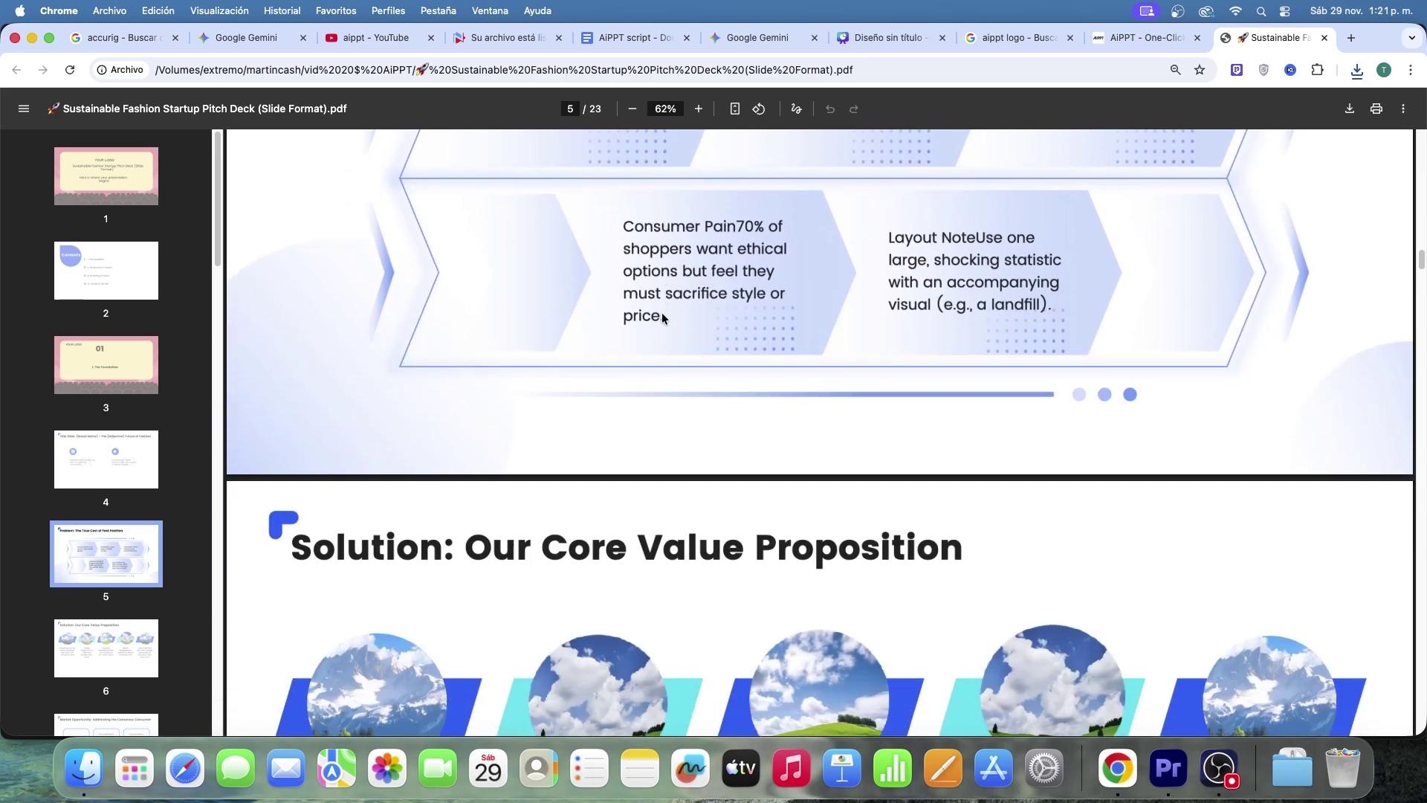
{"action": "scroll", "coordinate": [660, 312], "scroll_direction": "down", "scroll_amount": 3}
{"action": "scroll", "coordinate": [661, 313], "scroll_direction": "down", "scroll_amount": 3}
{"action": "scroll", "coordinate": [662, 312], "scroll_direction": "down", "scroll_amount": 2}
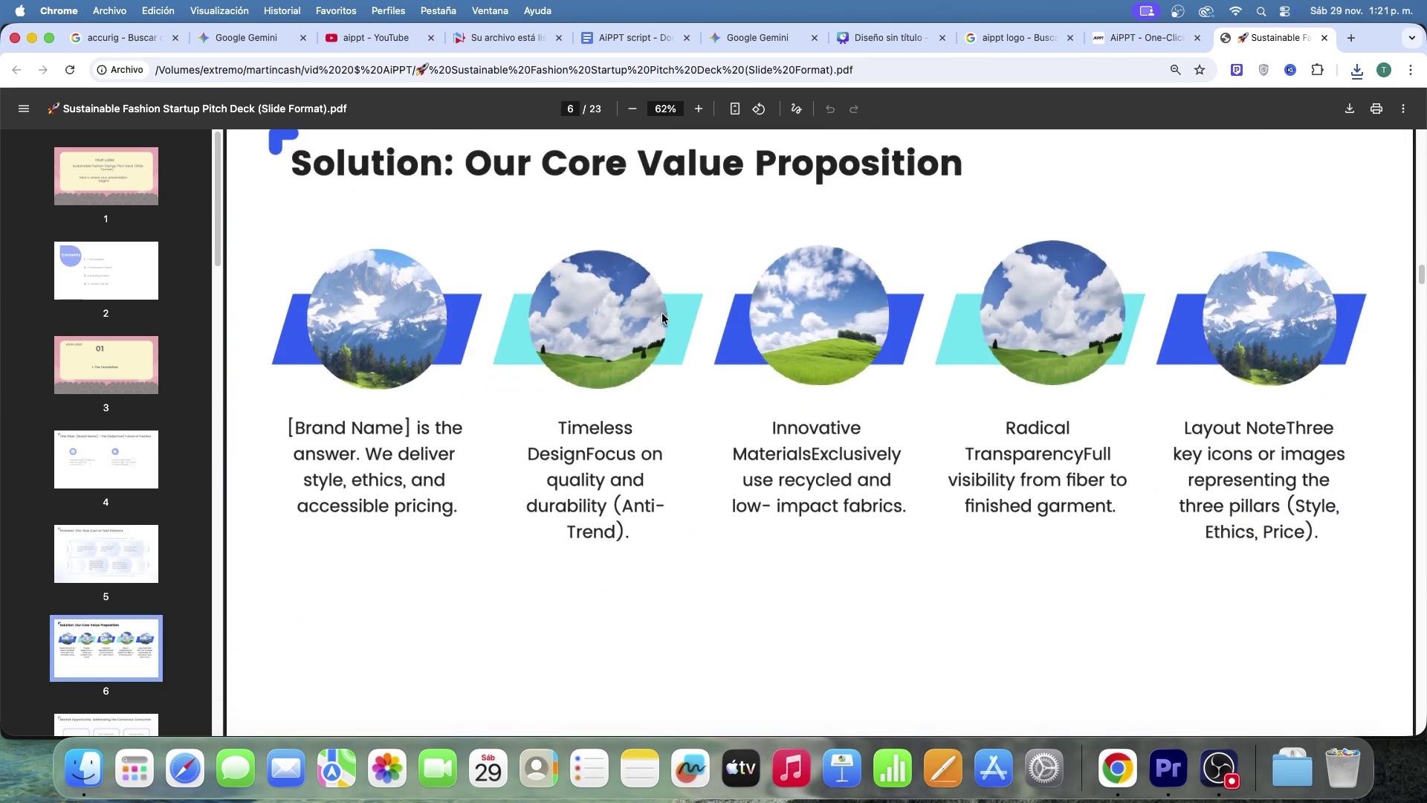
{"action": "scroll", "coordinate": [661, 312], "scroll_direction": "down", "scroll_amount": 2}
{"action": "scroll", "coordinate": [662, 312], "scroll_direction": "down", "scroll_amount": 2}
{"action": "scroll", "coordinate": [661, 313], "scroll_direction": "down", "scroll_amount": 3}
{"action": "scroll", "coordinate": [661, 312], "scroll_direction": "down", "scroll_amount": 3}
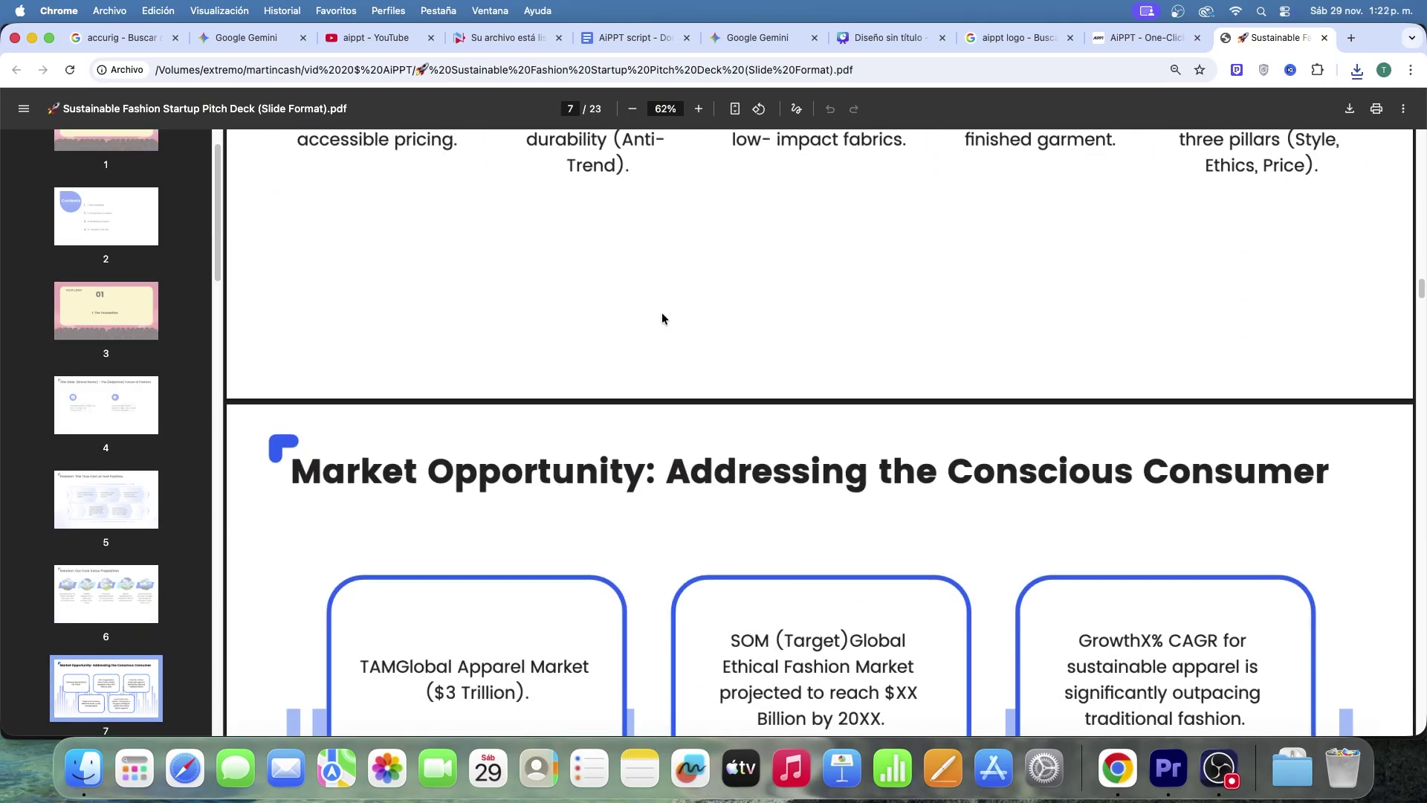
{"action": "scroll", "coordinate": [662, 313], "scroll_direction": "down", "scroll_amount": 3}
{"action": "scroll", "coordinate": [662, 312], "scroll_direction": "down", "scroll_amount": 2}
{"action": "scroll", "coordinate": [662, 318], "scroll_direction": "down", "scroll_amount": 4}
{"action": "scroll", "coordinate": [662, 318], "scroll_direction": "down", "scroll_amount": 4}
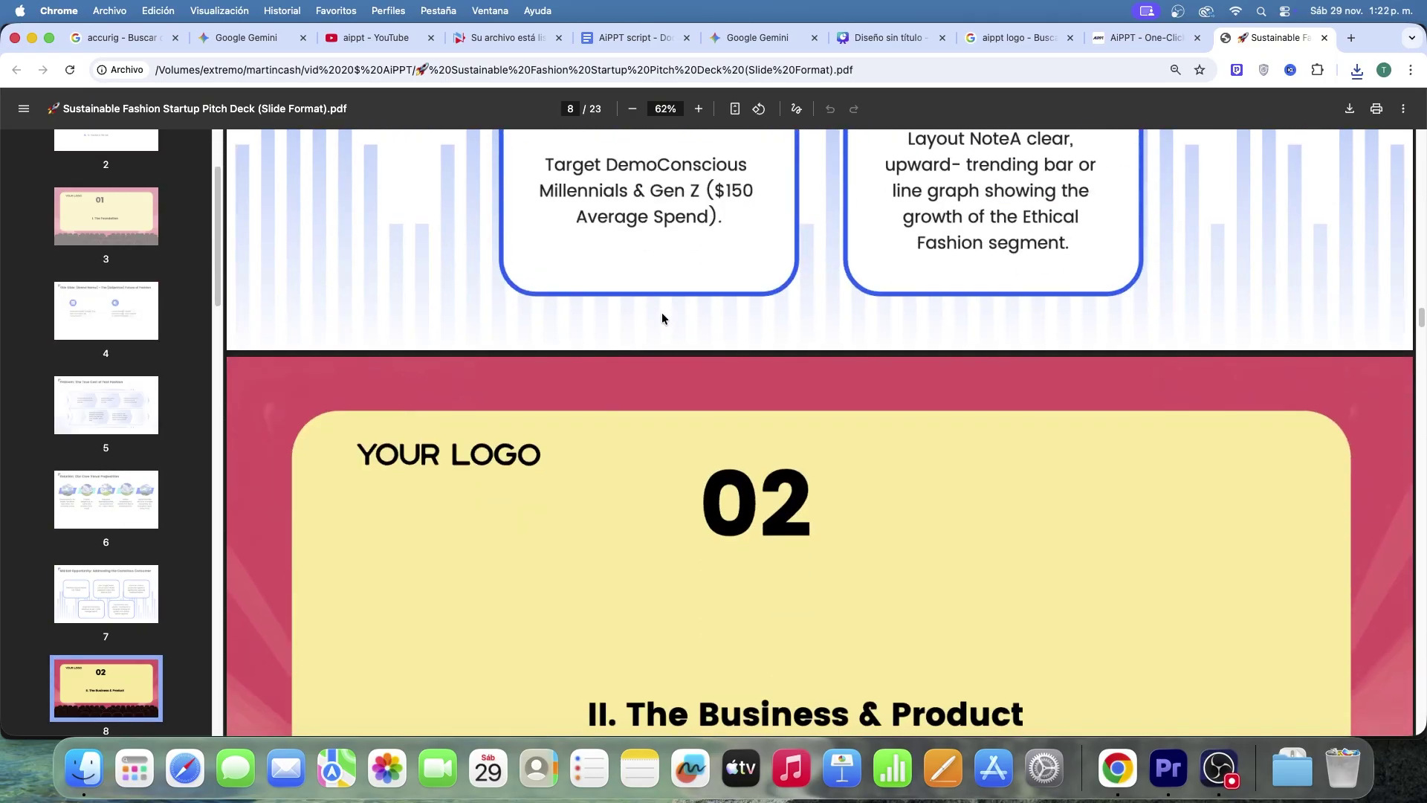
{"action": "scroll", "coordinate": [661, 319], "scroll_direction": "down", "scroll_amount": 4}
{"action": "scroll", "coordinate": [662, 318], "scroll_direction": "down", "scroll_amount": 4}
{"action": "scroll", "coordinate": [661, 318], "scroll_direction": "down", "scroll_amount": 4}
{"action": "scroll", "coordinate": [661, 317], "scroll_direction": "down", "scroll_amount": 4}
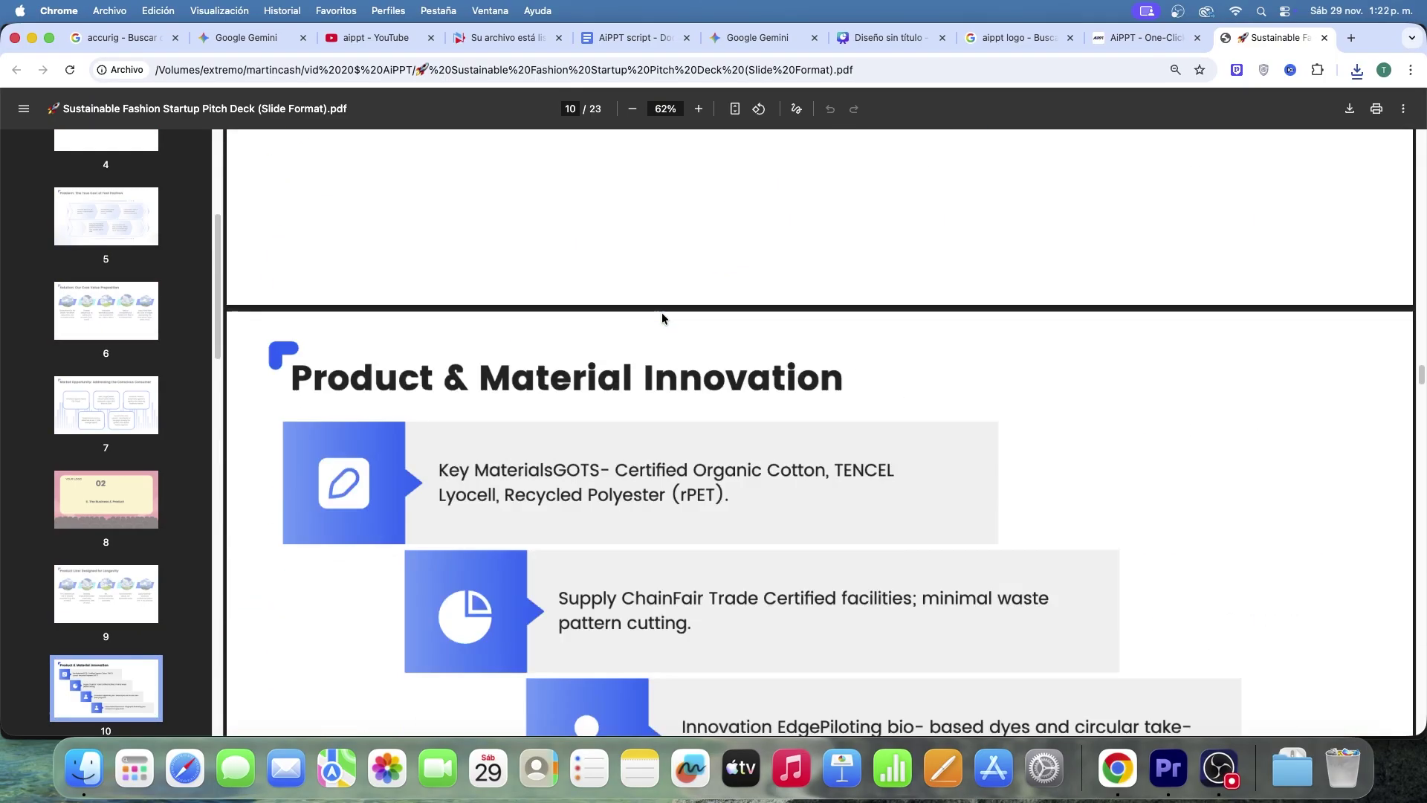
{"action": "scroll", "coordinate": [662, 318], "scroll_direction": "down", "scroll_amount": 3}
{"action": "scroll", "coordinate": [661, 318], "scroll_direction": "down", "scroll_amount": 4}
{"action": "scroll", "coordinate": [661, 318], "scroll_direction": "down", "scroll_amount": 5}
{"action": "scroll", "coordinate": [661, 318], "scroll_direction": "down", "scroll_amount": 6}
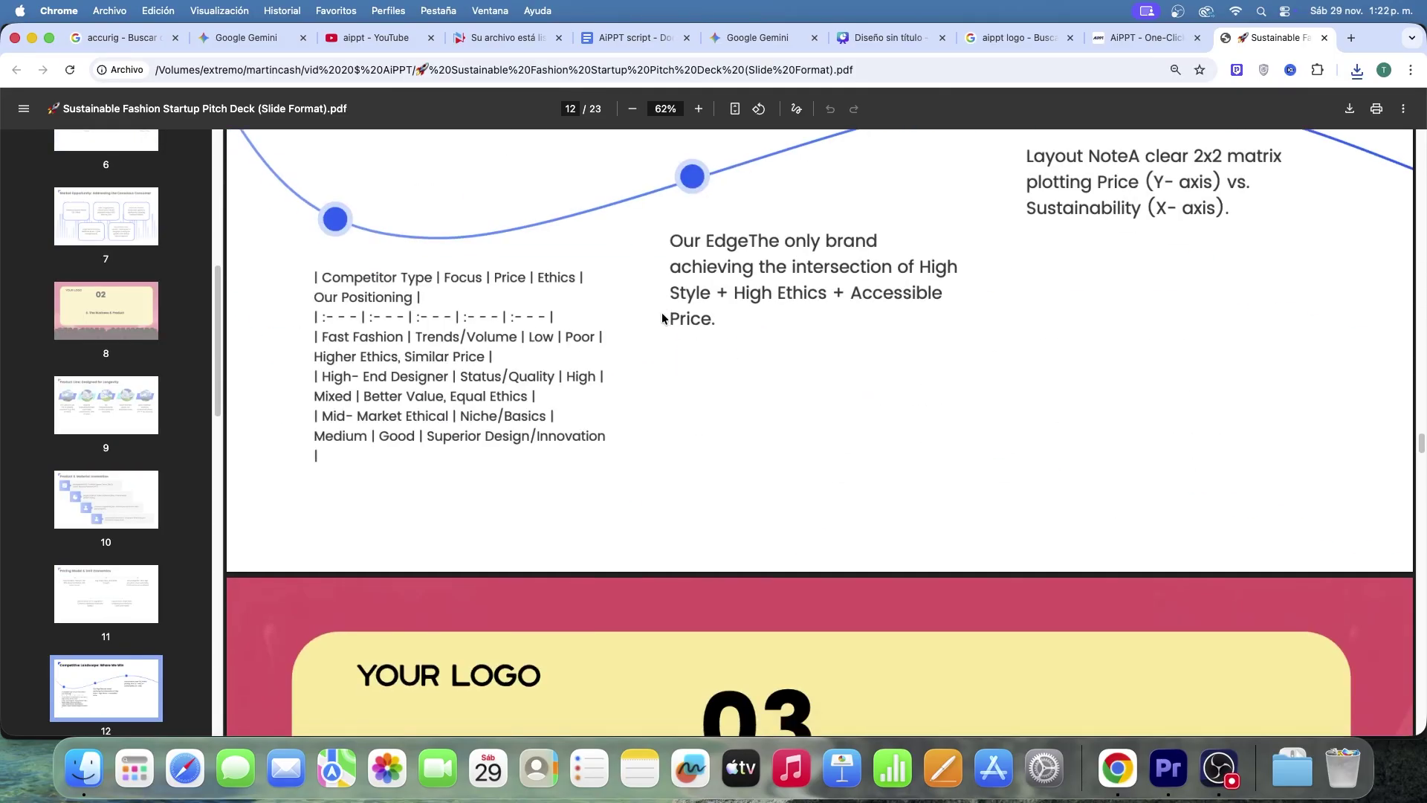
{"action": "scroll", "coordinate": [661, 319], "scroll_direction": "down", "scroll_amount": 6}
{"action": "scroll", "coordinate": [662, 318], "scroll_direction": "down", "scroll_amount": 6}
{"action": "scroll", "coordinate": [661, 319], "scroll_direction": "down", "scroll_amount": 8}
{"action": "scroll", "coordinate": [661, 317], "scroll_direction": "down", "scroll_amount": 10}
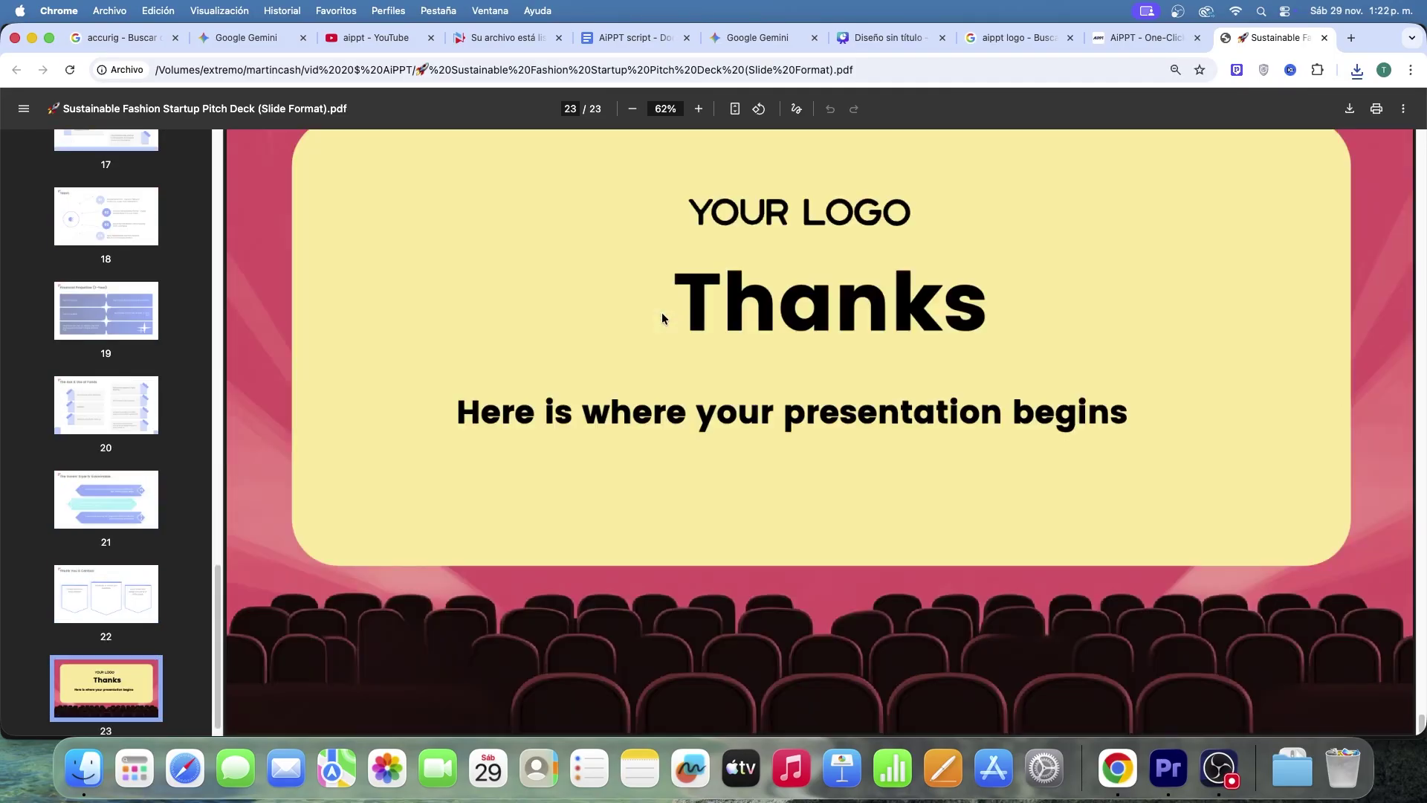
{"action": "scroll", "coordinate": [661, 318], "scroll_direction": "up", "scroll_amount": 8}
{"action": "scroll", "coordinate": [661, 318], "scroll_direction": "up", "scroll_amount": 2}
{"action": "scroll", "coordinate": [662, 318], "scroll_direction": "up", "scroll_amount": 4}
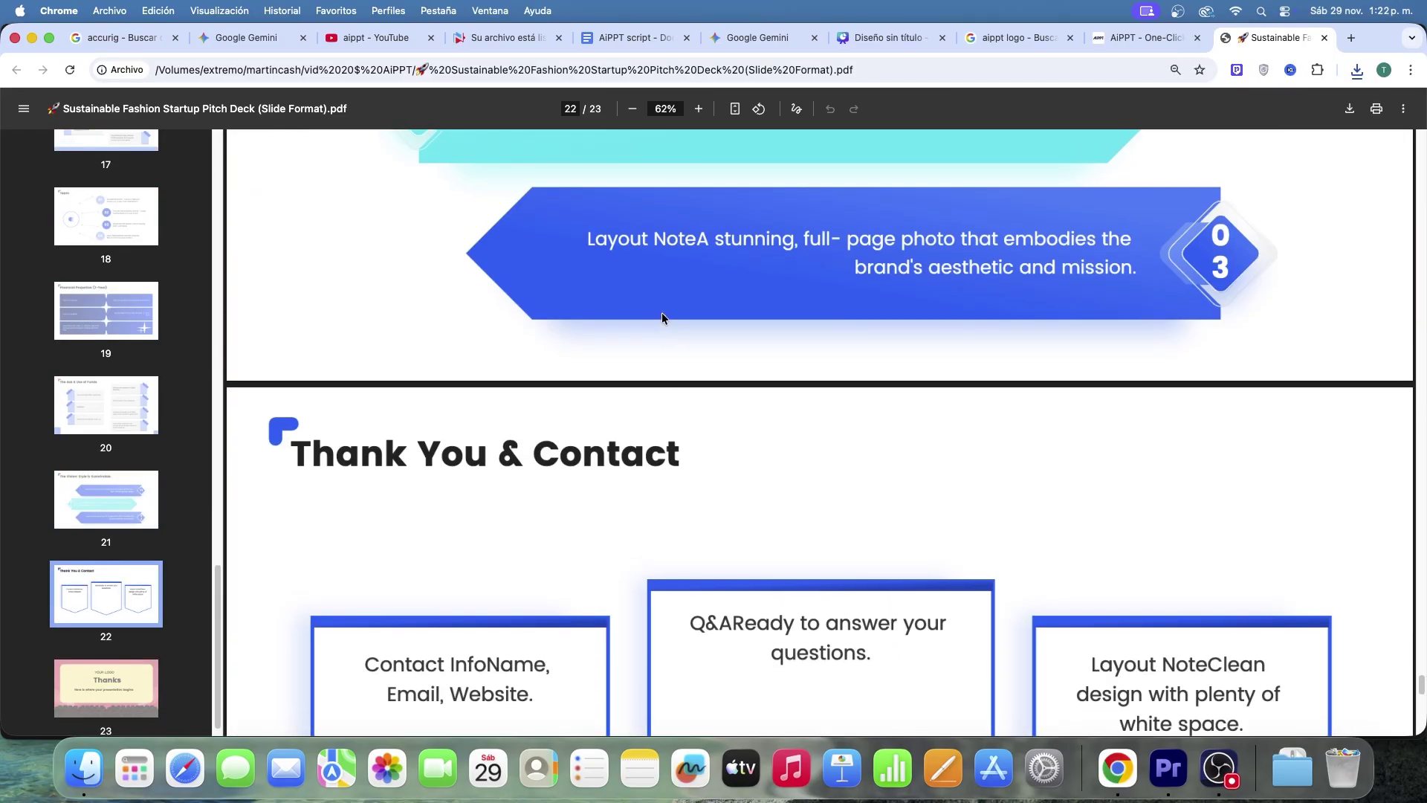
{"action": "scroll", "coordinate": [661, 317], "scroll_direction": "up", "scroll_amount": 4}
{"action": "scroll", "coordinate": [661, 318], "scroll_direction": "up", "scroll_amount": 2}
{"action": "scroll", "coordinate": [661, 319], "scroll_direction": "up", "scroll_amount": 8}
{"action": "scroll", "coordinate": [660, 318], "scroll_direction": "up", "scroll_amount": 5}
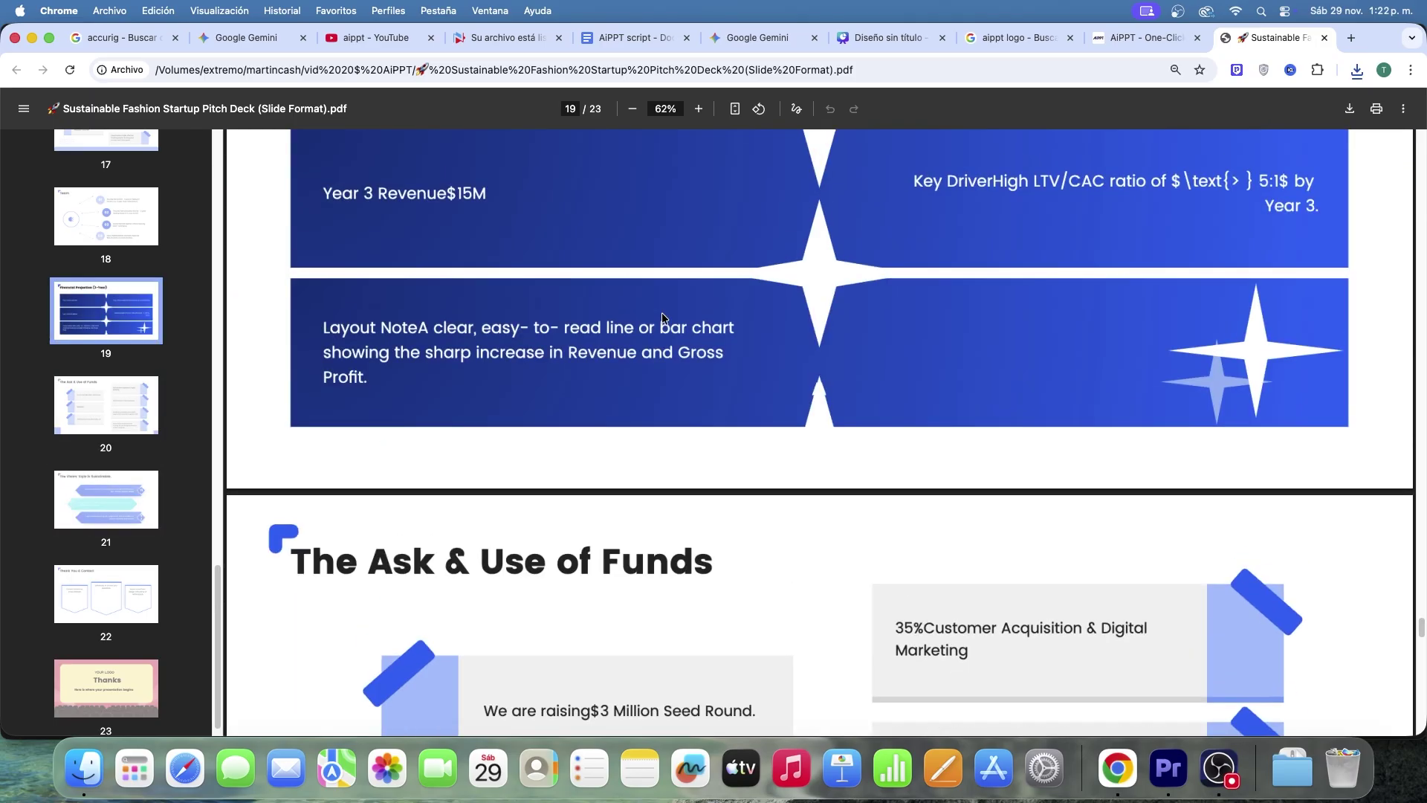
{"action": "scroll", "coordinate": [661, 317], "scroll_direction": "up", "scroll_amount": 6}
{"action": "scroll", "coordinate": [660, 317], "scroll_direction": "up", "scroll_amount": 6}
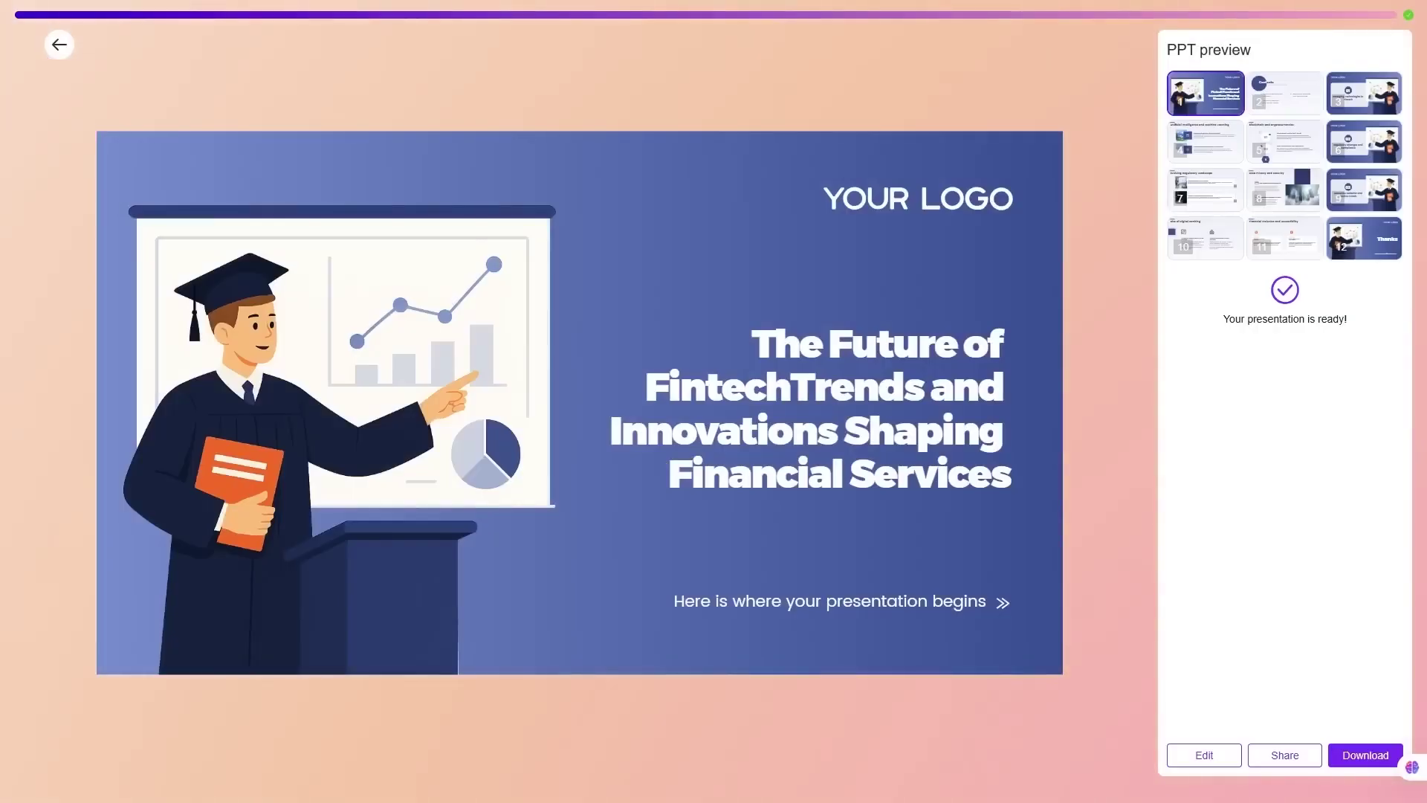